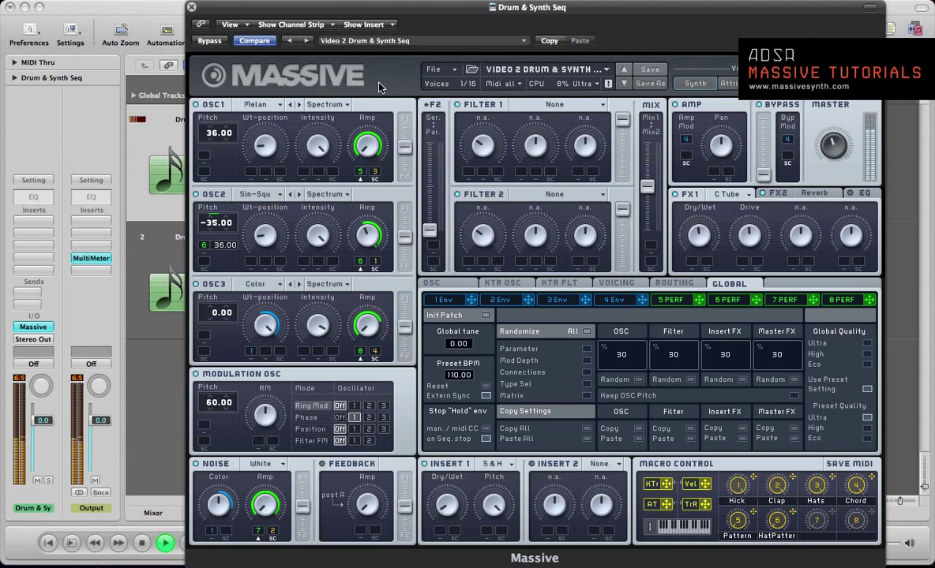
Examine the finished patch's performer sequences on modulators 5 to 8, then stop playback
click(669, 300)
click(728, 300)
click(793, 300)
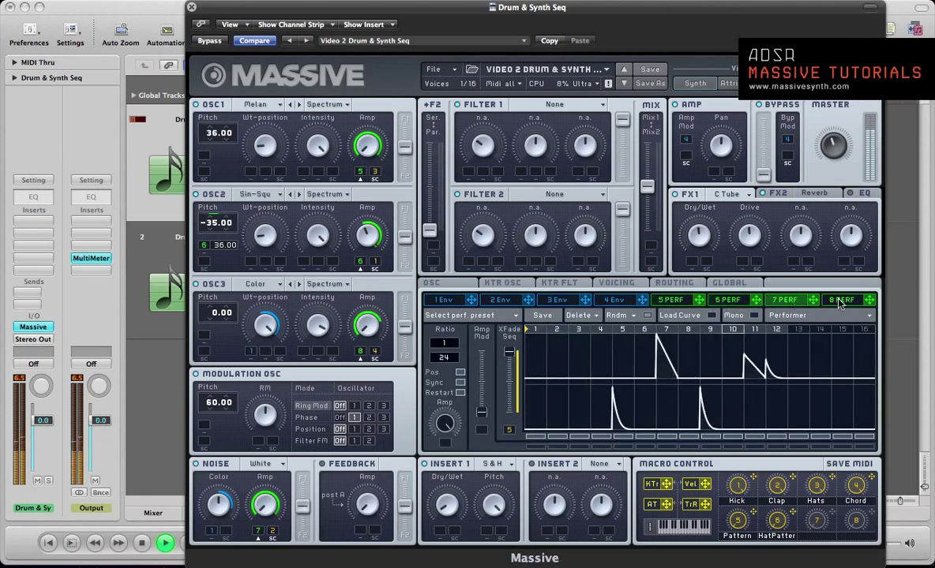
click(838, 300)
click(664, 300)
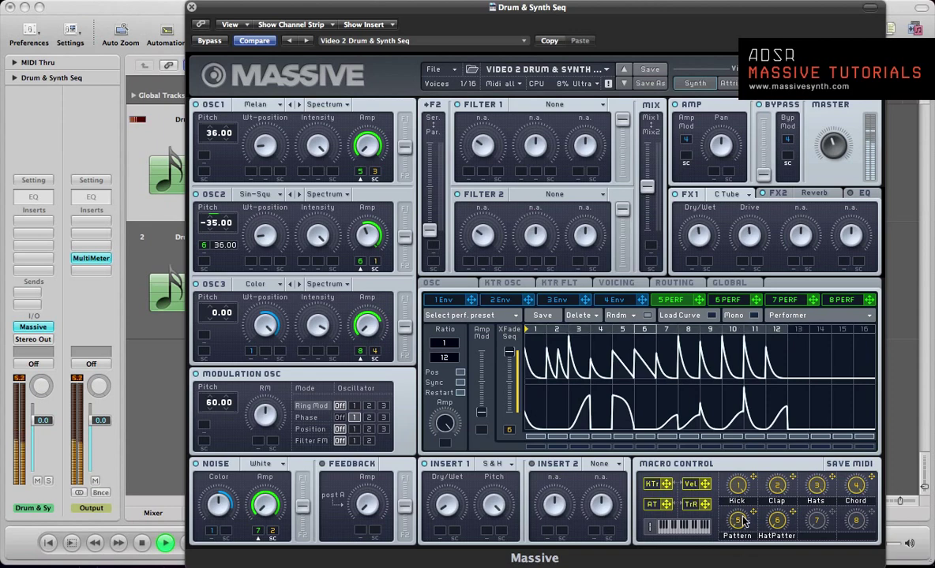
key(space)
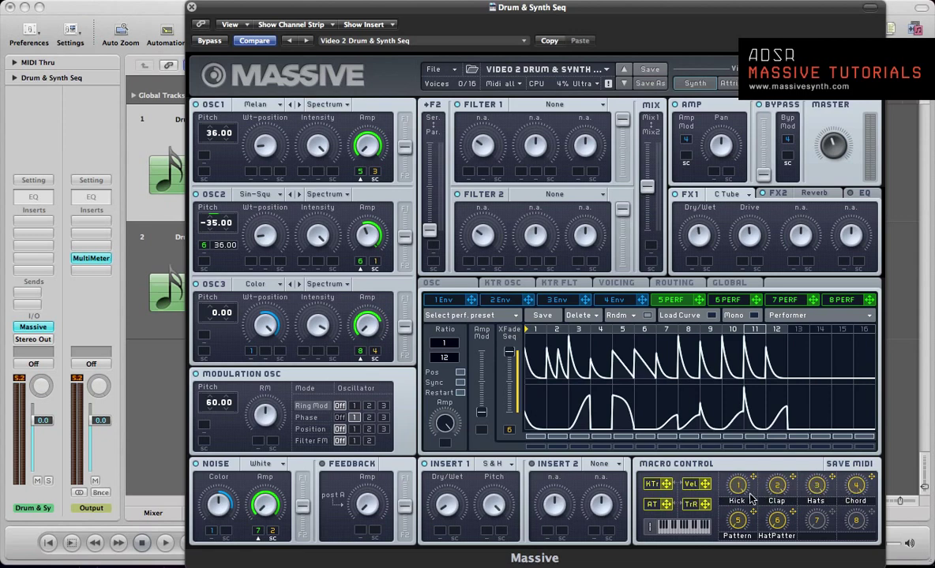
Create a new sound and set OSC2 to the Sin-Square wavetable with its pitch at -36.00
click(434, 70)
click(435, 71)
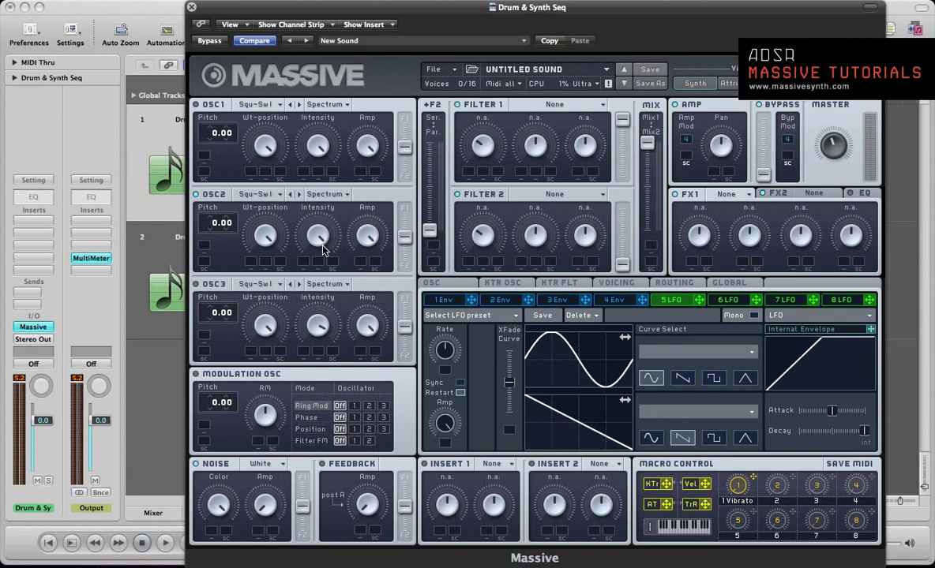
click(238, 194)
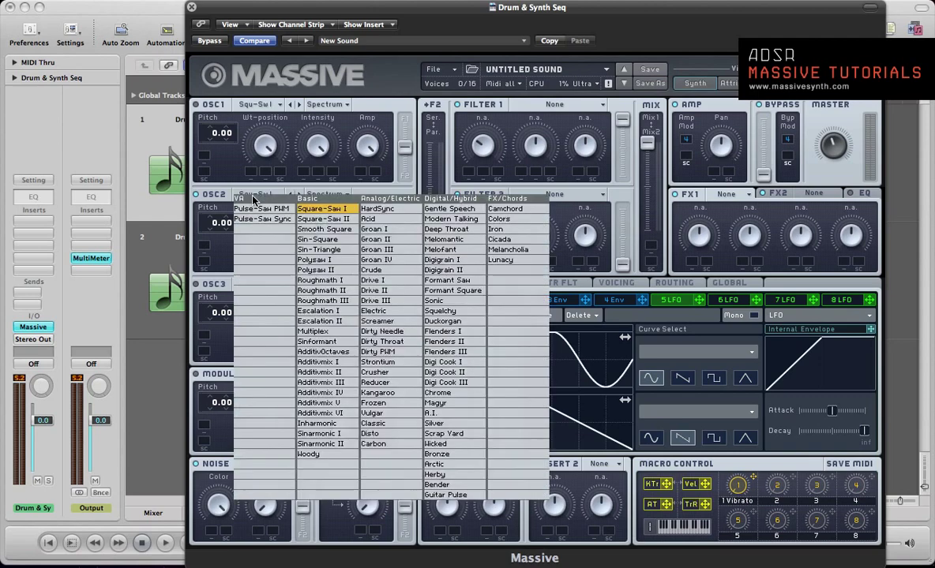
click(333, 241)
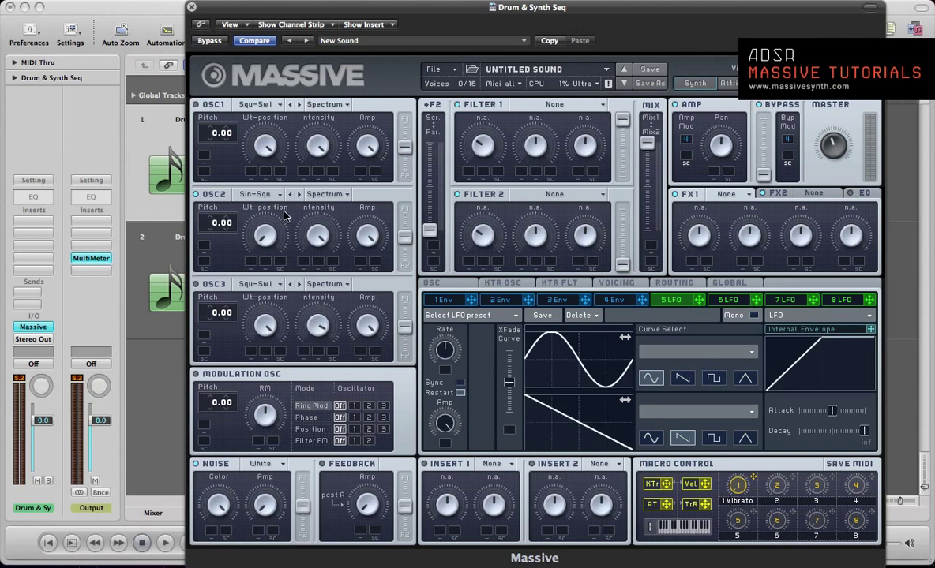
drag(259, 234, 257, 211)
drag(210, 225, 210, 242)
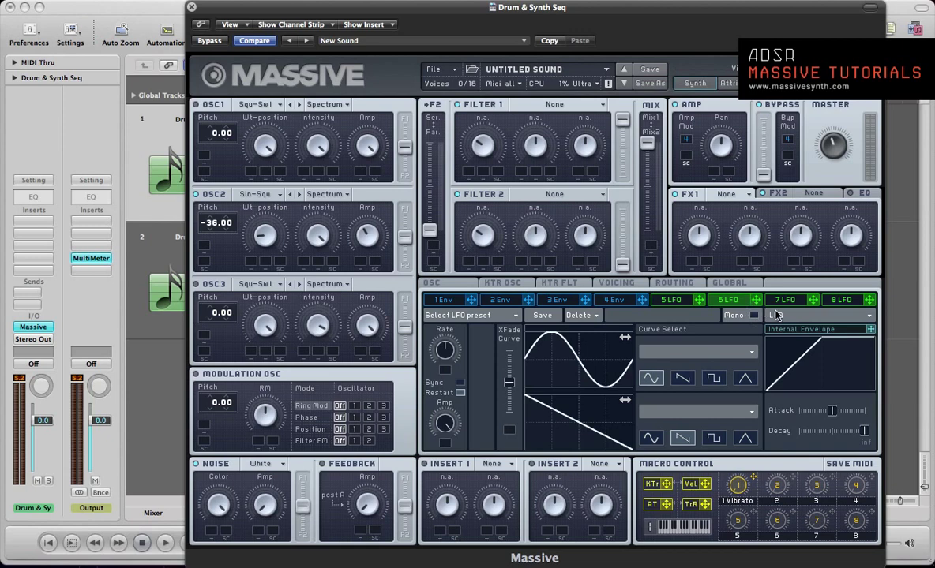
Change modulator 6 to a Performer and assign it to OSC2's pitch with an amount of 36.00
click(725, 300)
click(778, 315)
click(784, 323)
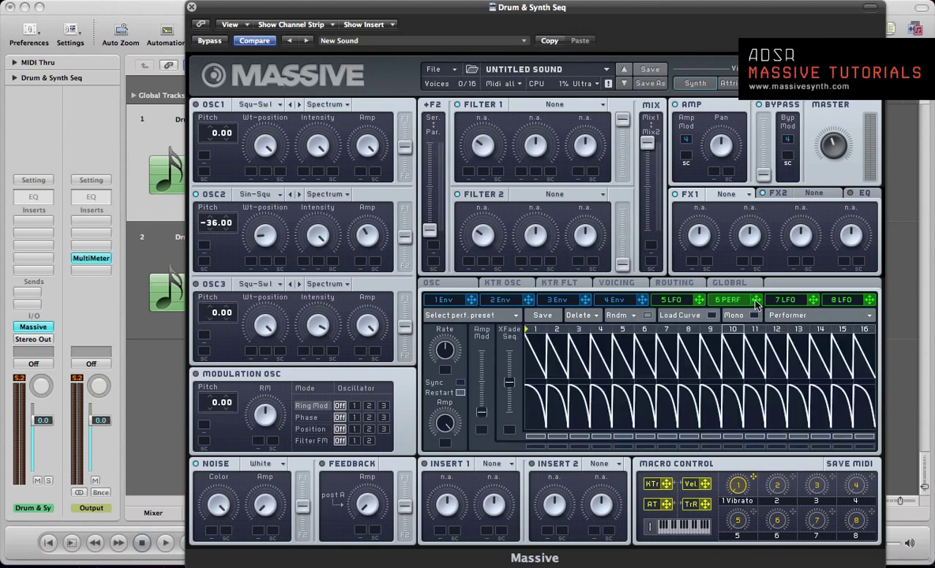
drag(756, 304, 202, 245)
drag(223, 248, 229, 235)
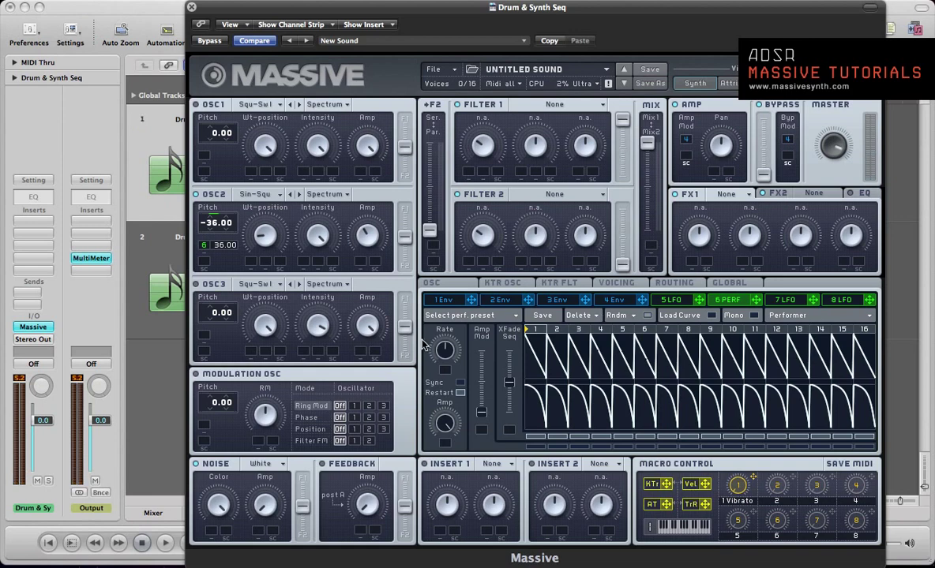
Sync performer 6 at a ratio of 1/24 and move its crossfade fully to the upper sequence
click(459, 383)
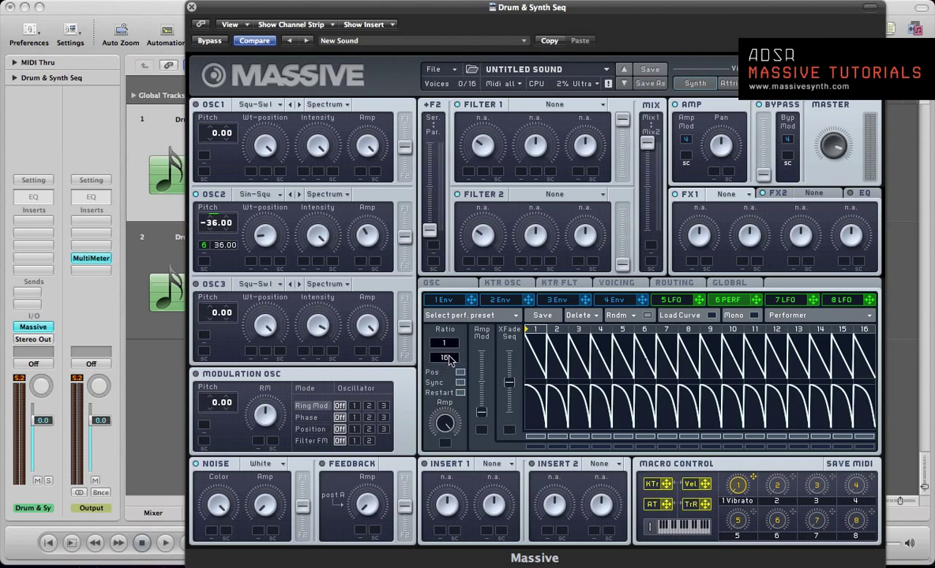
scroll(448, 357, up, 3)
drag(507, 382, 507, 332)
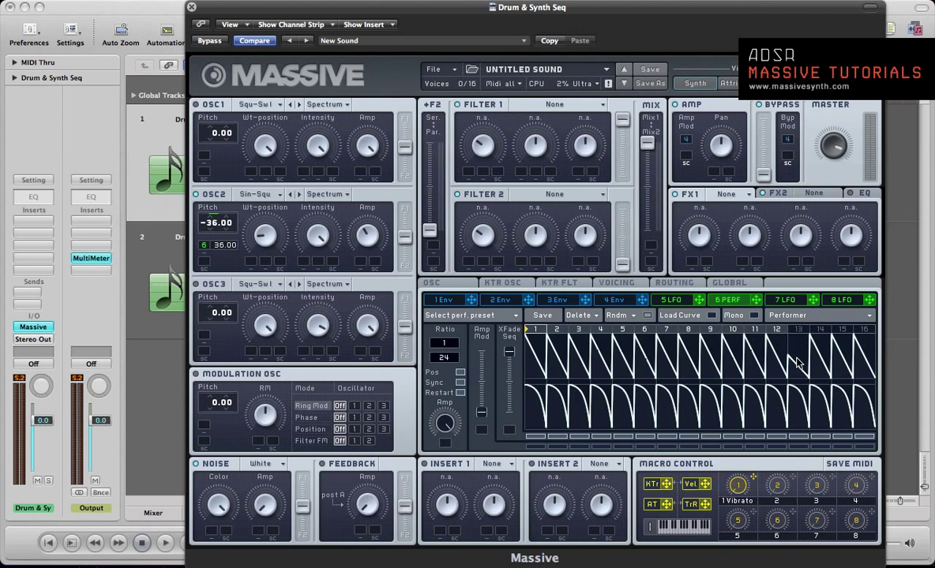
Keep only steps 1, 11 and 12 in performer 6's upper sequence, and modulate OSC2's Amp with performer 6
mouse_move(796, 362)
mouse_down()
mouse_move(873, 380)
mouse_move(795, 380)
mouse_move(799, 449)
mouse_move(857, 450)
mouse_up()
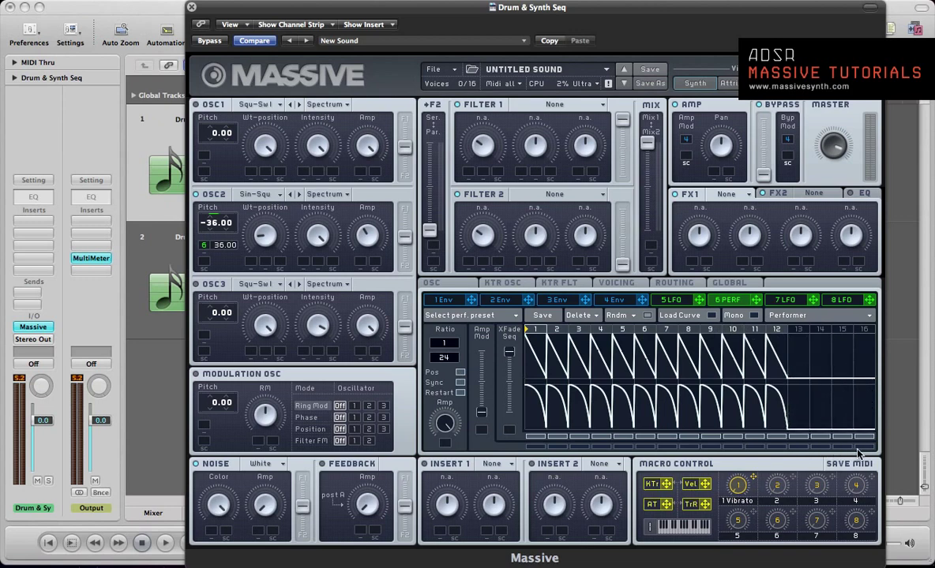
mouse_move(555, 355)
mouse_down()
mouse_move(556, 400)
mouse_move(626, 403)
mouse_move(729, 398)
mouse_move(774, 355)
mouse_up()
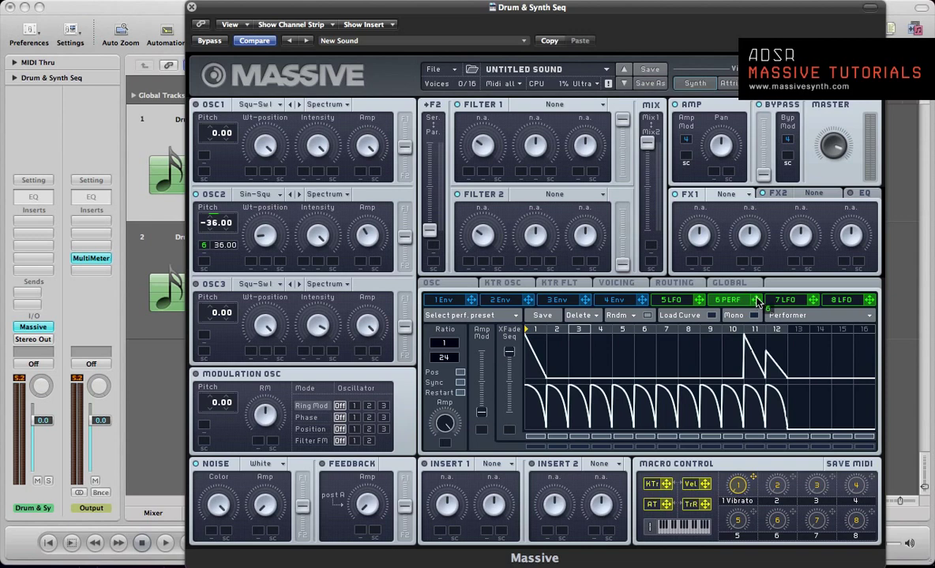
drag(756, 301, 365, 261)
drag(363, 261, 359, 188)
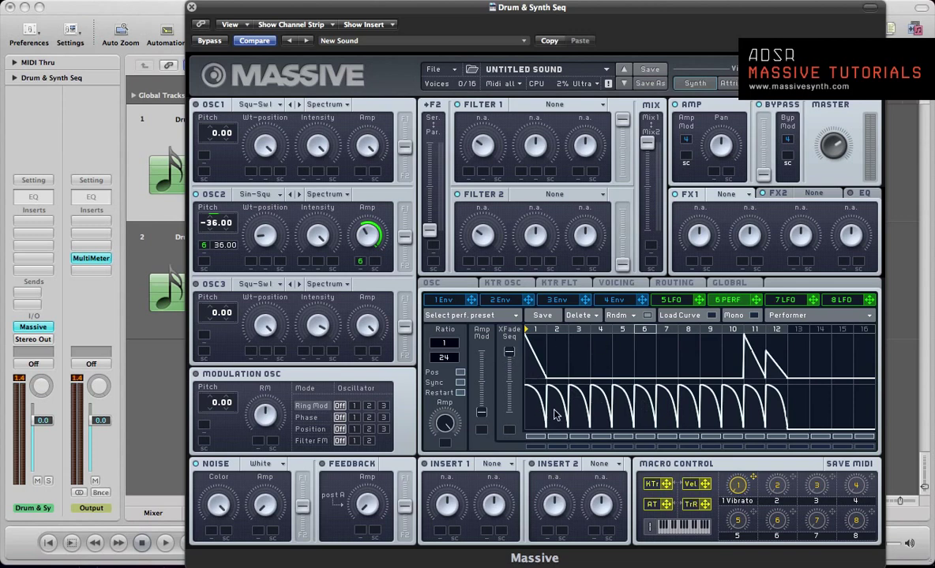
Load the straight falling curve into steps 1 to 12 of performer 6's lower sequence
click(711, 315)
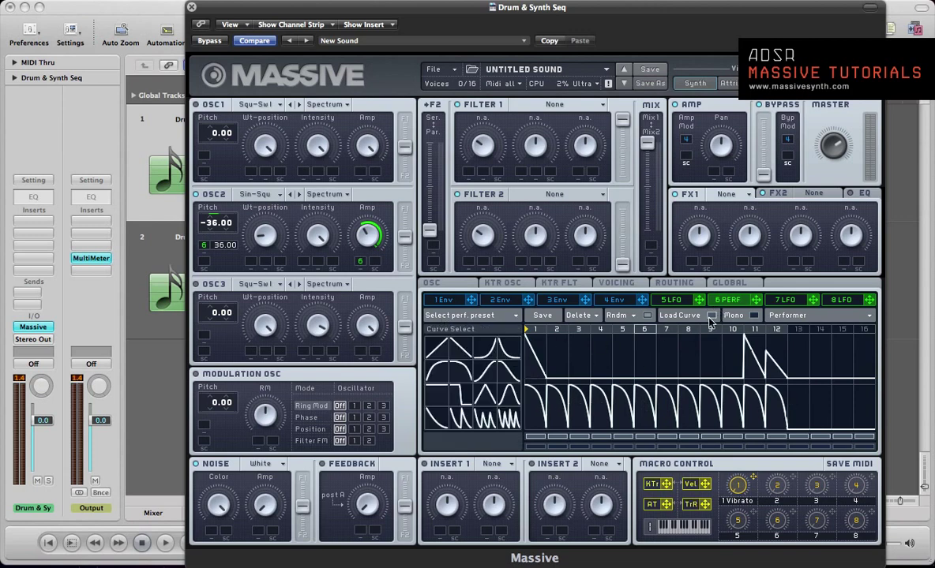
click(452, 348)
mouse_move(533, 409)
mouse_down()
mouse_move(673, 373)
mouse_move(523, 361)
mouse_move(770, 356)
mouse_up()
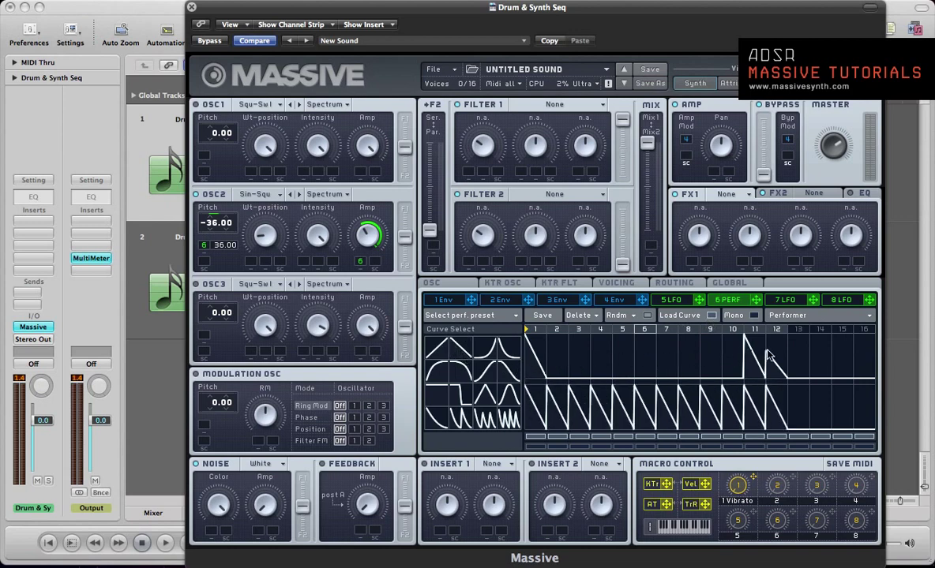
click(712, 315)
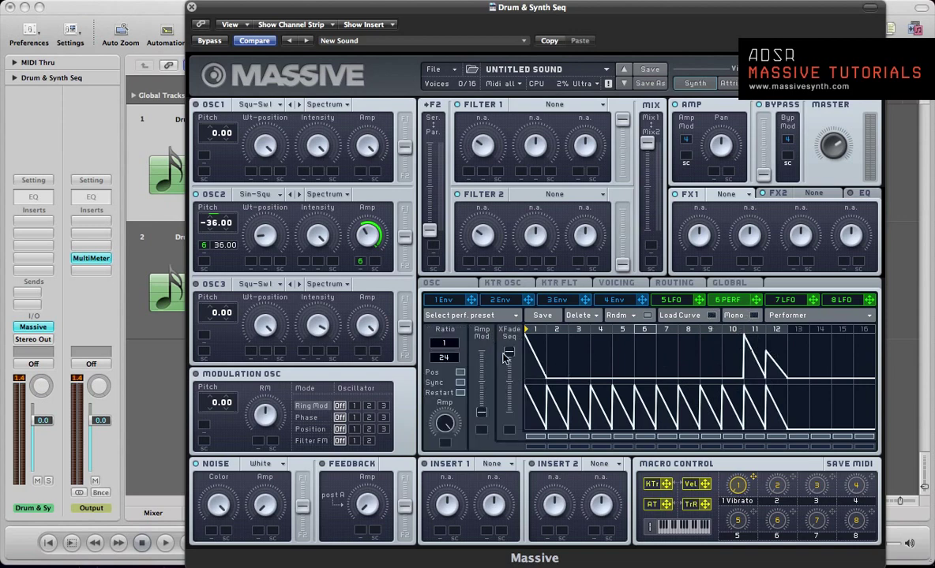
Crossfade performer 6 to its lower sequence and keep only steps 1, 3 and 7 there, lowering steps 3 and 7
mouse_move(506, 352)
mouse_down()
mouse_move(532, 498)
mouse_move(553, 411)
mouse_move(555, 450)
mouse_up()
mouse_move(587, 405)
mouse_down()
mouse_move(577, 408)
mouse_move(605, 440)
mouse_move(642, 434)
mouse_up()
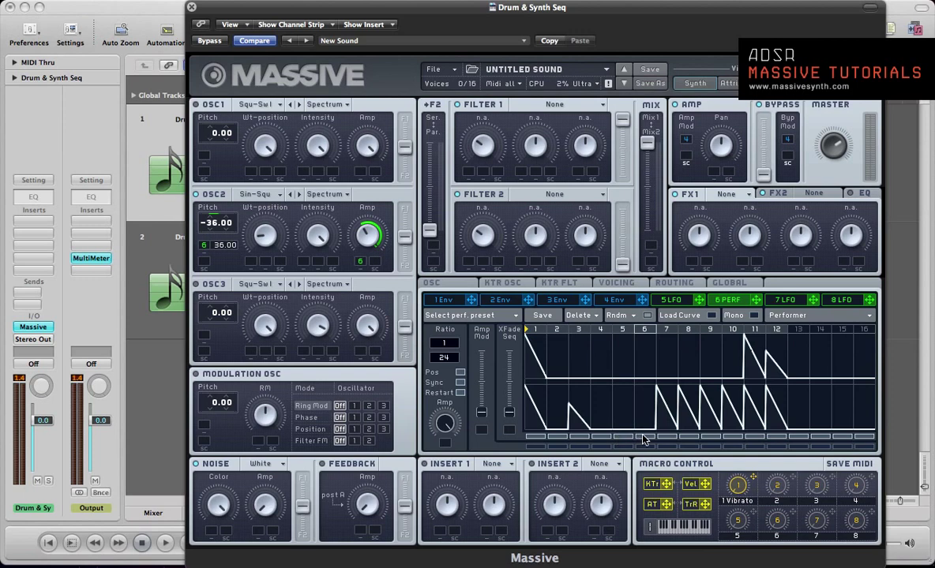
drag(662, 399, 662, 401)
drag(649, 408, 774, 450)
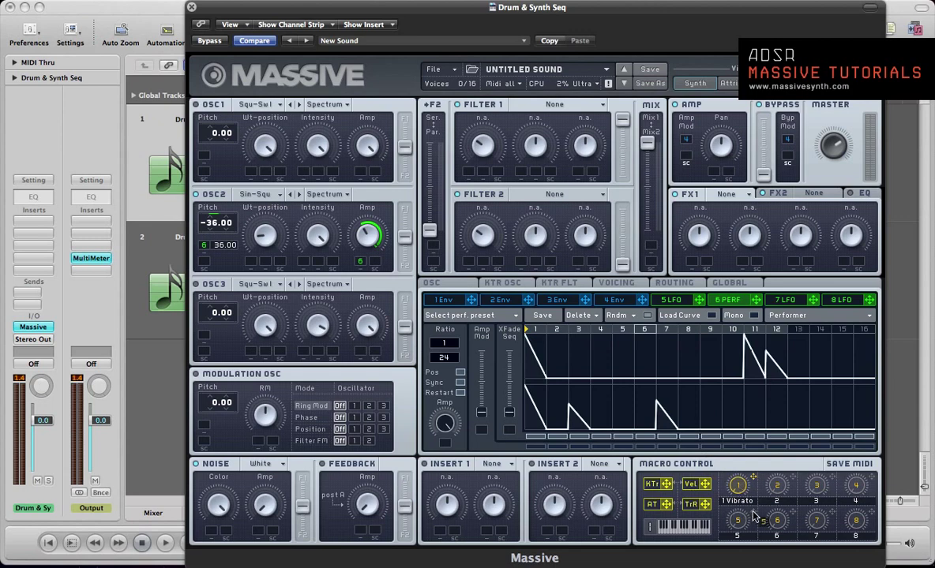
Assign macro 5 to the performer crossfade over its full range and name the macro Pattern
drag(754, 517, 509, 238)
double_click(508, 427)
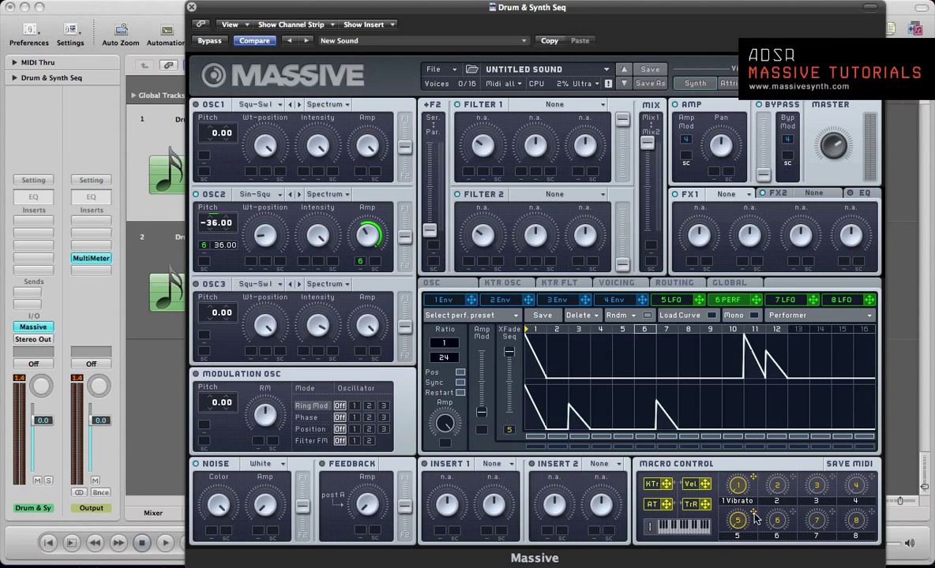
drag(507, 428, 514, 455)
double_click(738, 536)
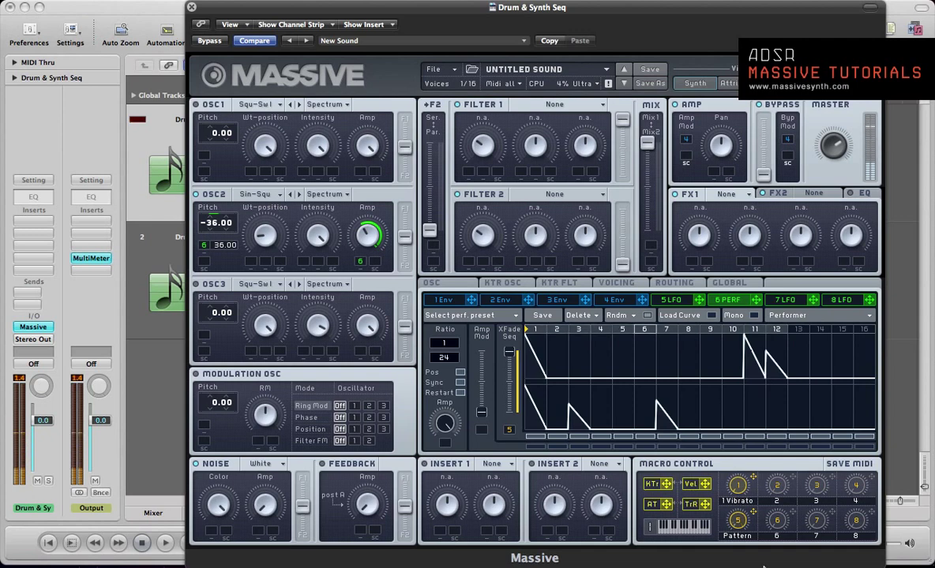
Clear the Vibrato assignment from macro 1
right_click(737, 486)
click(753, 537)
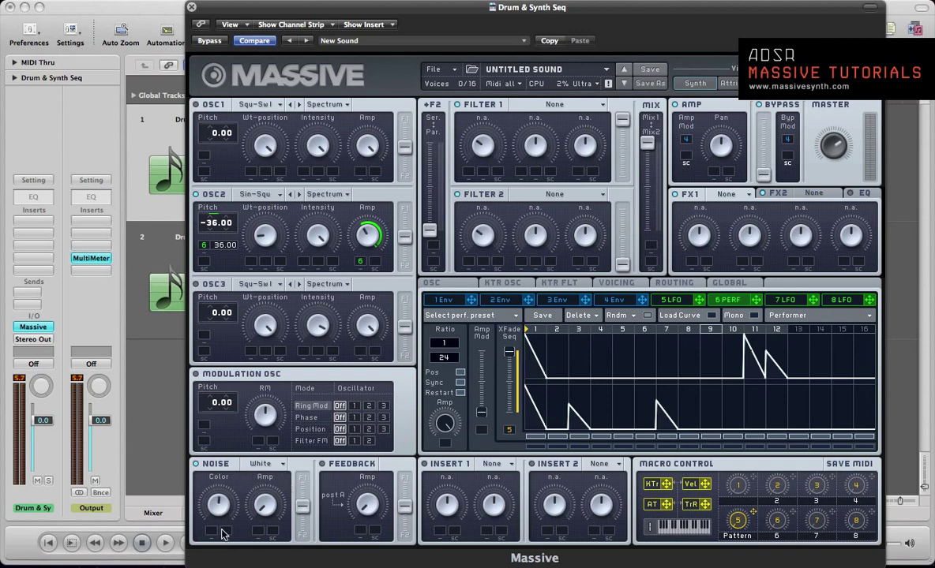
Change modulator 7 to a Performer and assign it to the noise oscillator's Amp at full amount
drag(256, 509, 259, 381)
click(677, 300)
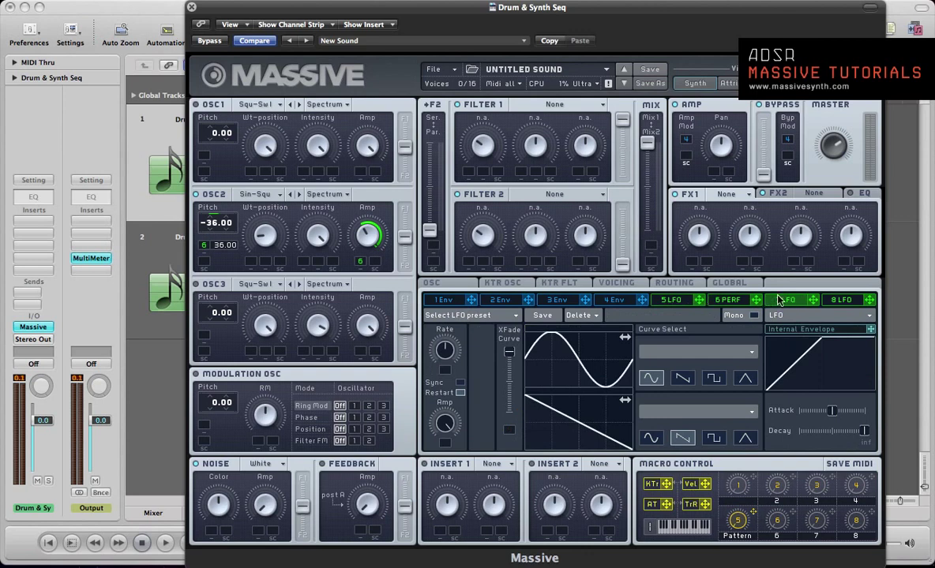
click(777, 316)
click(777, 324)
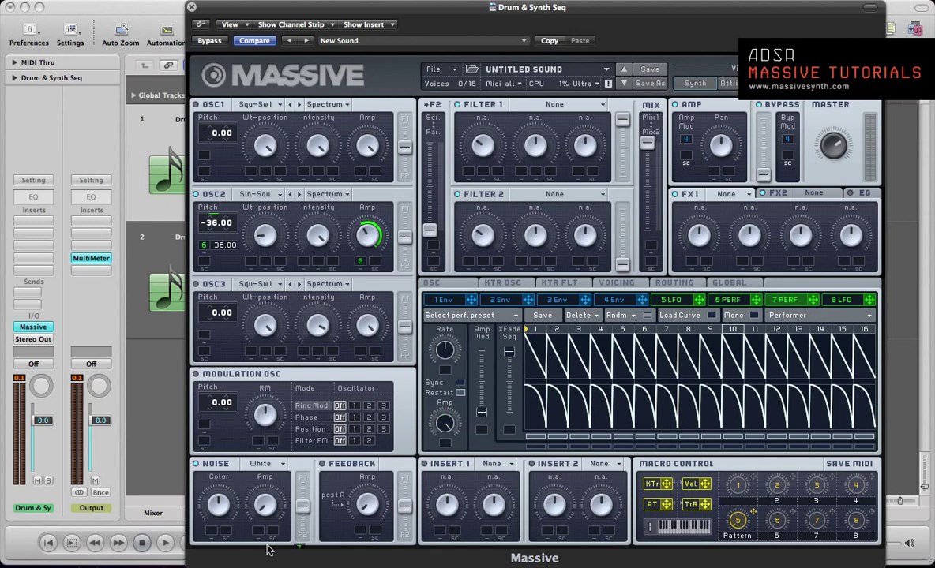
drag(258, 533, 257, 427)
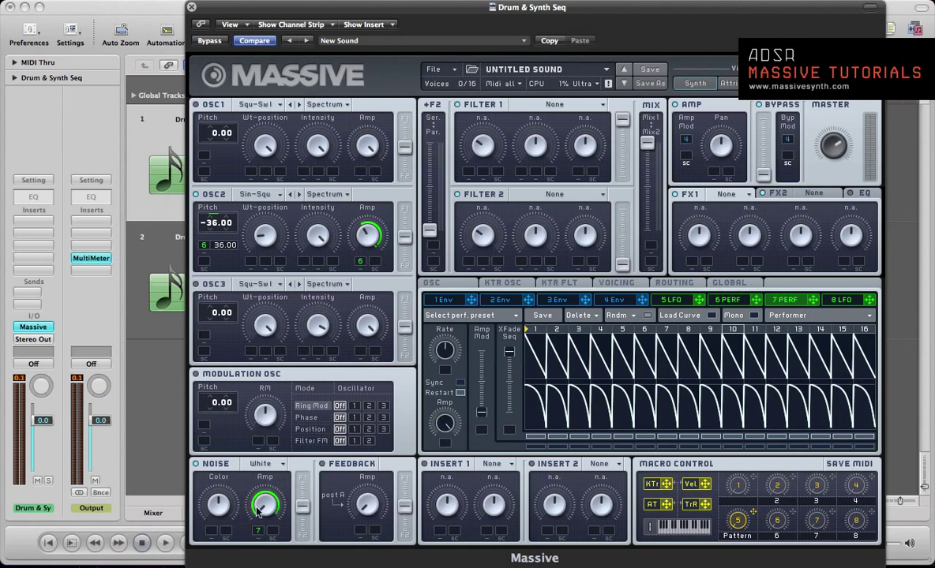
Sync performer 7 at a ratio of 1/24 and keep only upper steps 7, 11 and 12, lowering steps 11 and 12
click(461, 384)
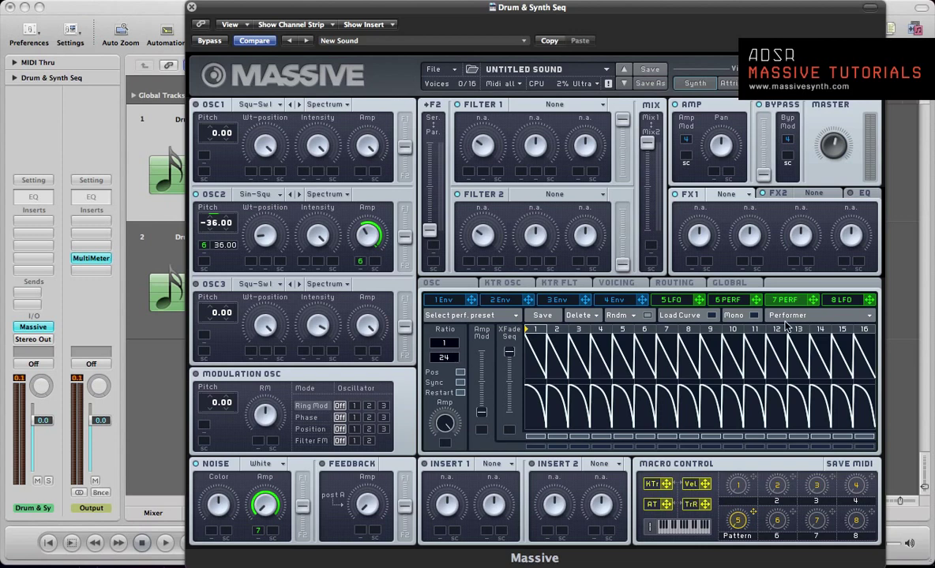
mouse_move(866, 330)
mouse_down()
mouse_move(735, 335)
mouse_move(786, 332)
mouse_move(806, 393)
mouse_move(867, 401)
mouse_up()
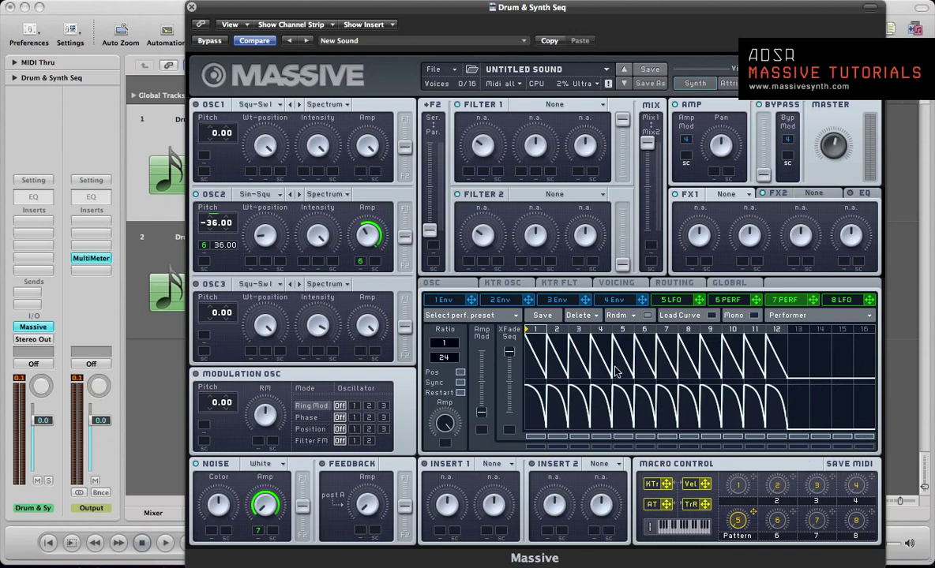
drag(524, 360, 643, 398)
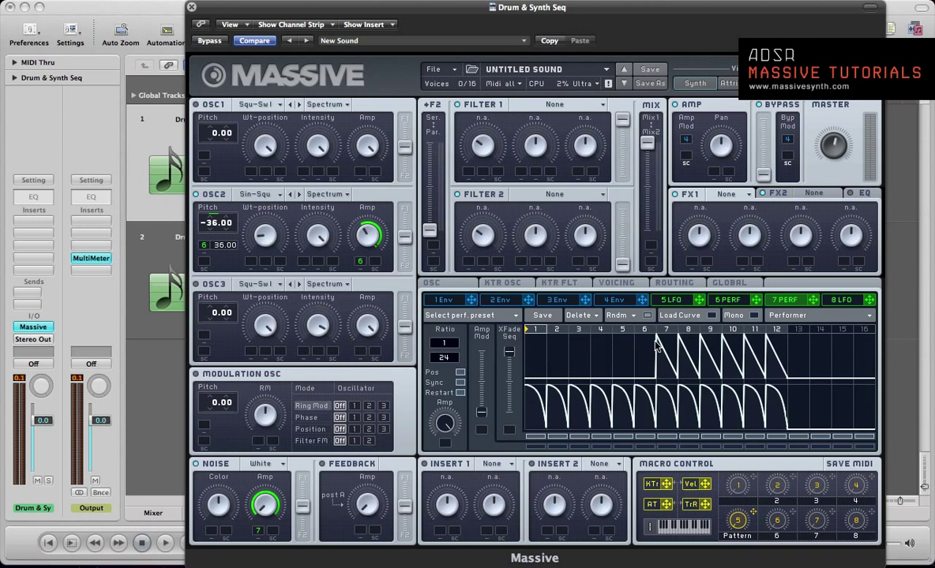
drag(687, 357, 689, 380)
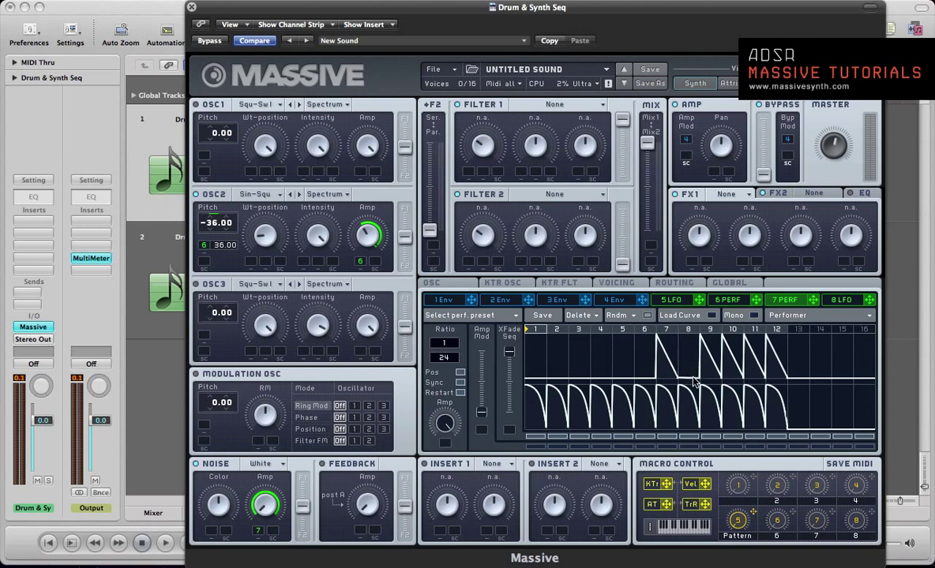
drag(692, 330, 767, 351)
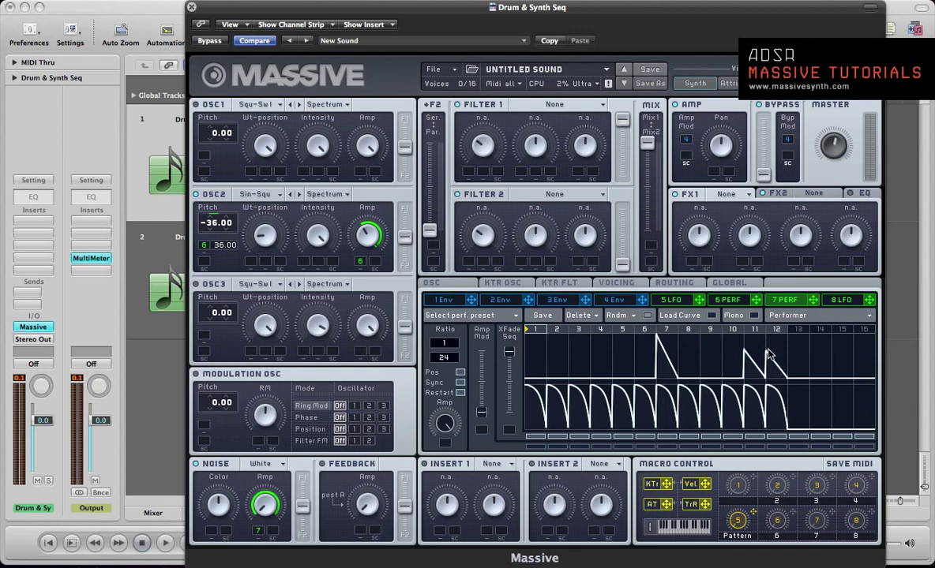
Load the steep curved decay shape into step 12 of performer 7's upper sequence
click(646, 315)
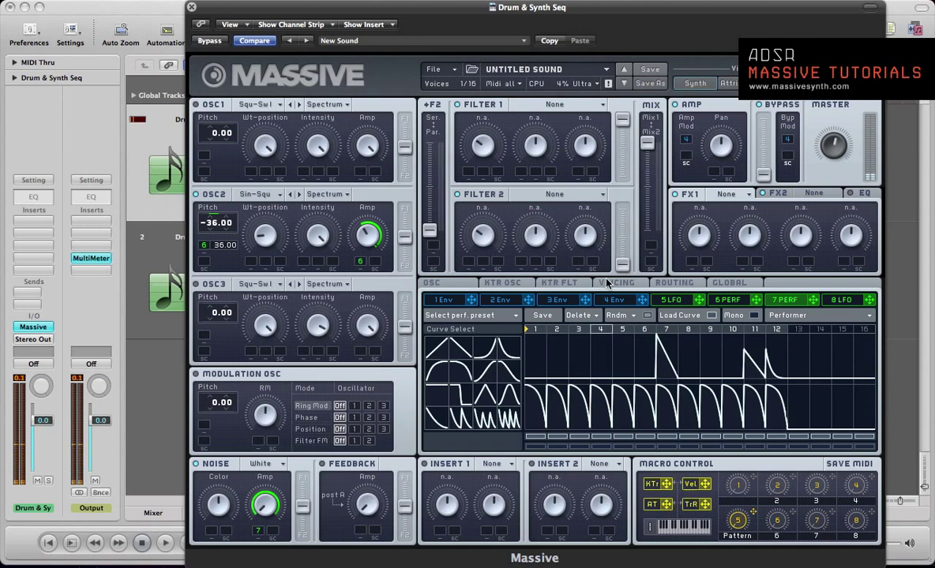
click(711, 317)
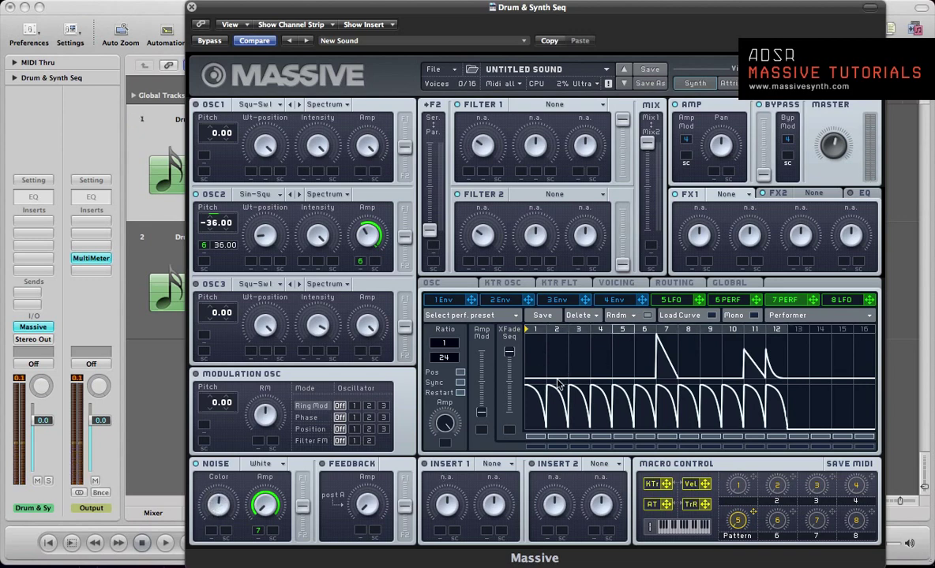
Crossfade performer 7 to its lower sequence, load the steep curved decay into steps 1 to 12, and keep only steps 5 and 9
drag(510, 355, 515, 469)
click(710, 315)
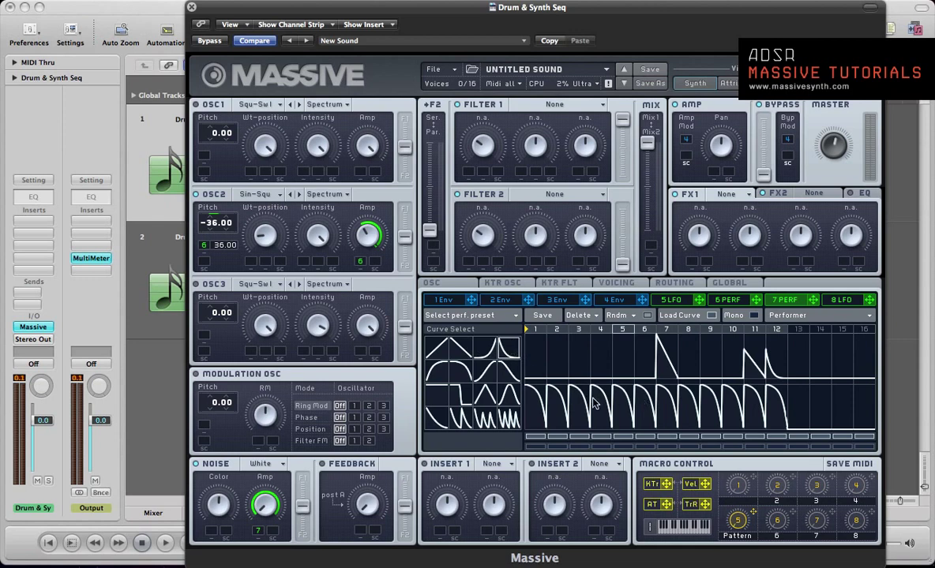
mouse_move(536, 408)
mouse_down()
mouse_move(581, 388)
mouse_move(771, 372)
mouse_up()
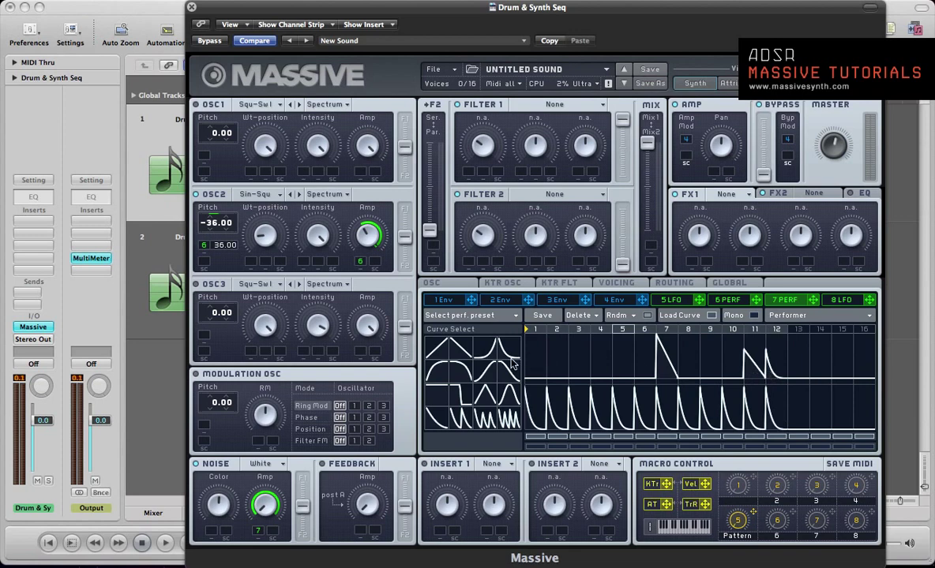
mouse_move(532, 391)
mouse_down()
mouse_move(531, 439)
mouse_move(601, 443)
mouse_up()
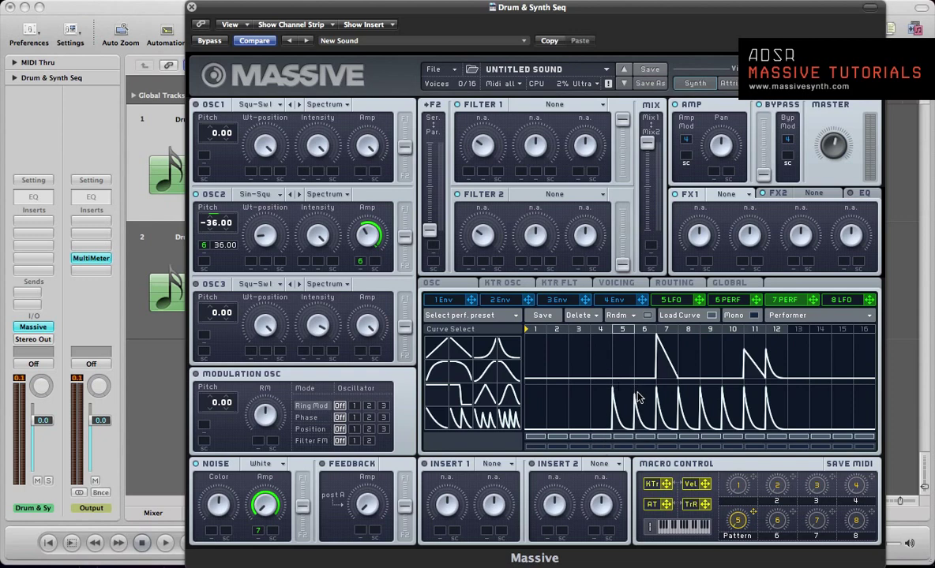
mouse_move(636, 399)
mouse_down()
mouse_move(645, 427)
mouse_move(698, 435)
mouse_move(734, 434)
mouse_up()
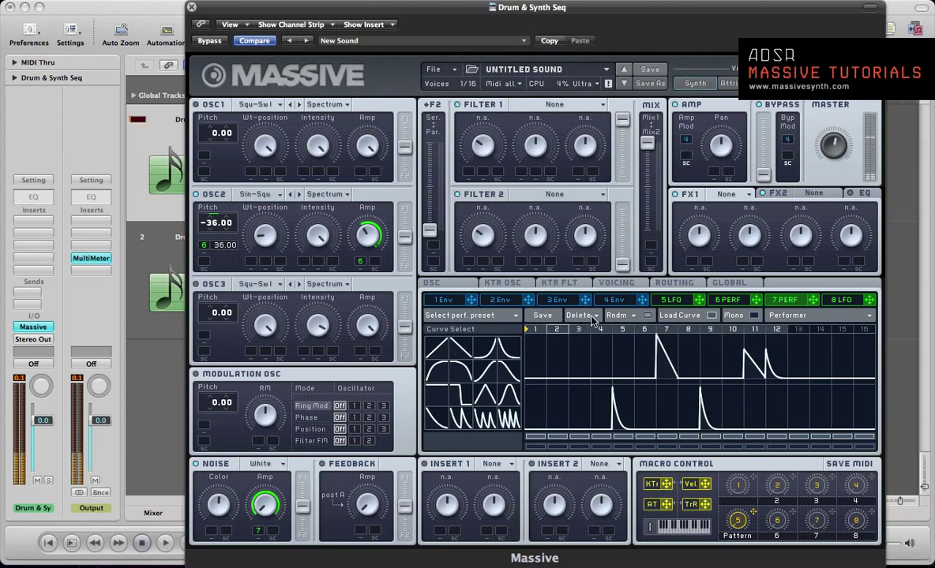
Return performer 7's crossfade to the upper sequence and assign macro 5 to it over the full range
click(709, 316)
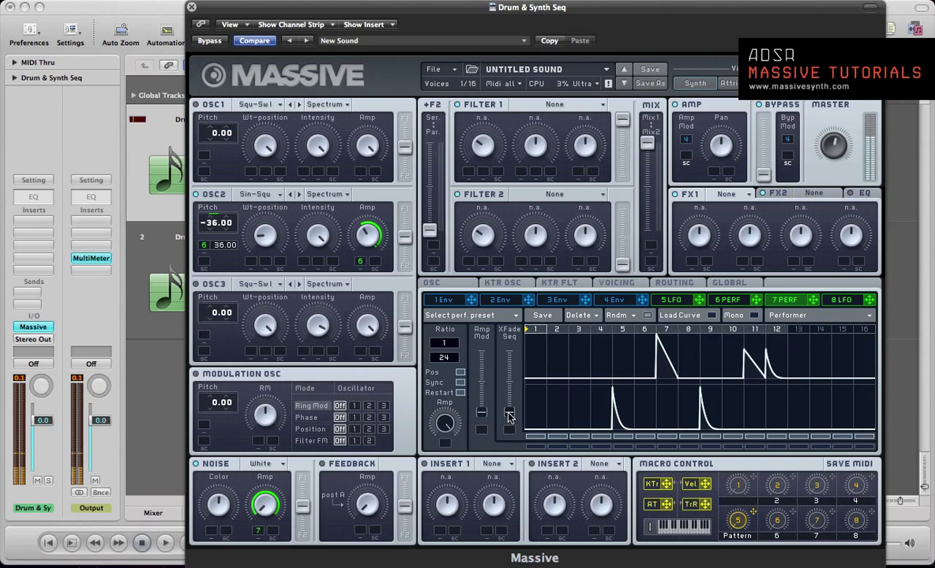
drag(509, 416, 509, 319)
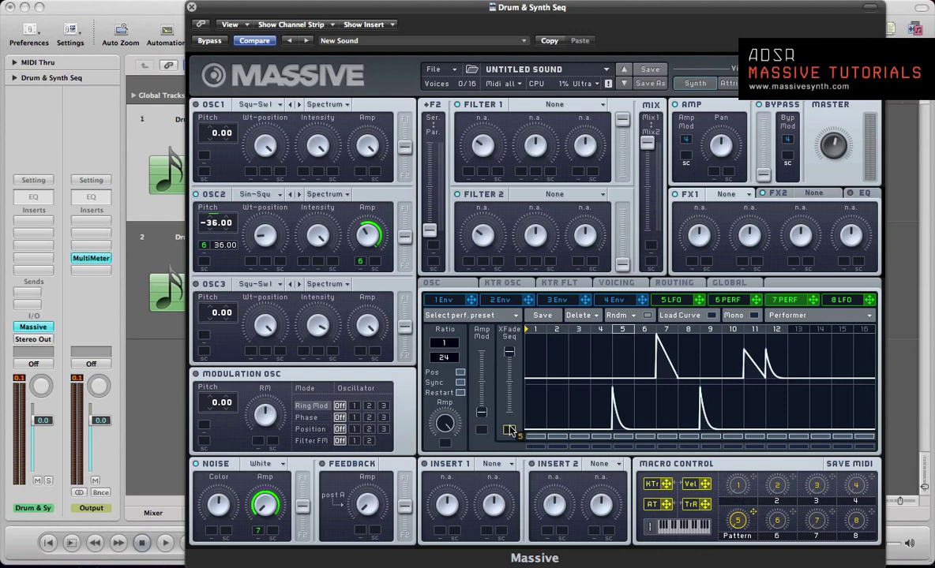
drag(509, 430, 519, 537)
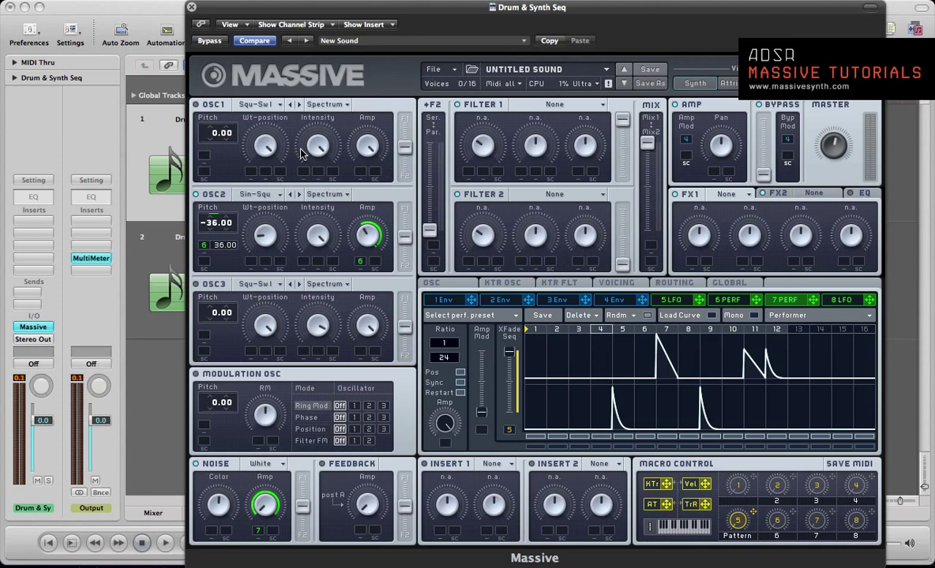
Set OSC1 to the Melancholia wavetable with pitch 36.00, reduce its Wt-position, and turn its Amp fully down
key(Down)
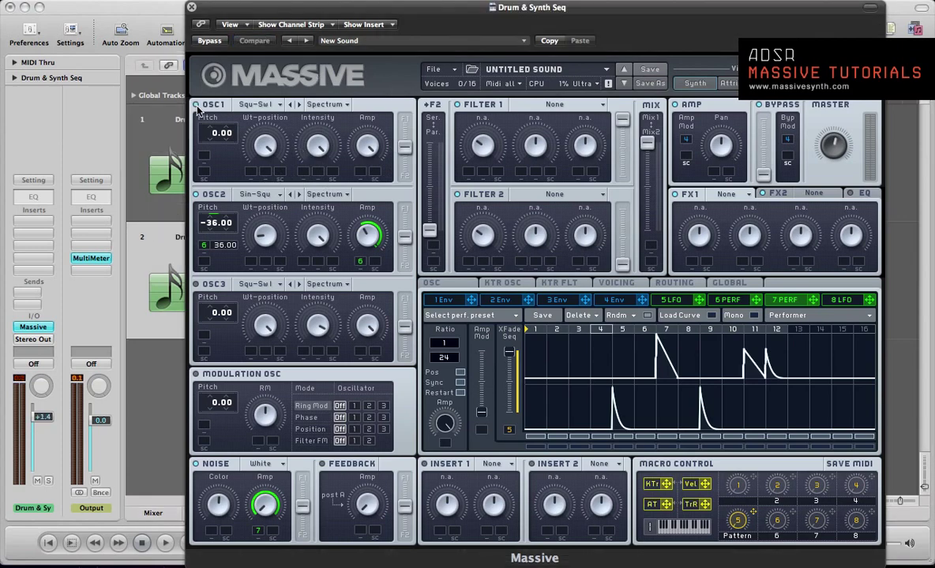
click(261, 108)
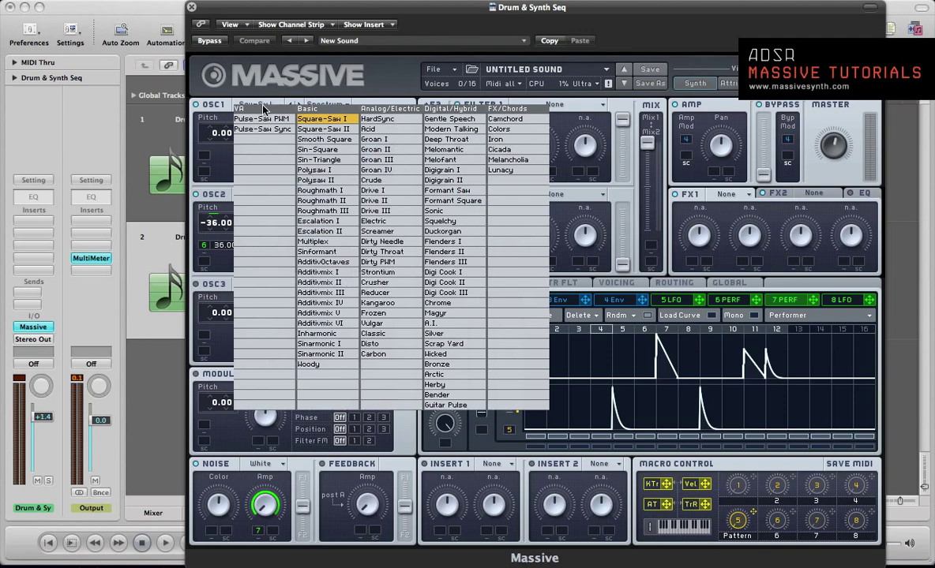
click(504, 161)
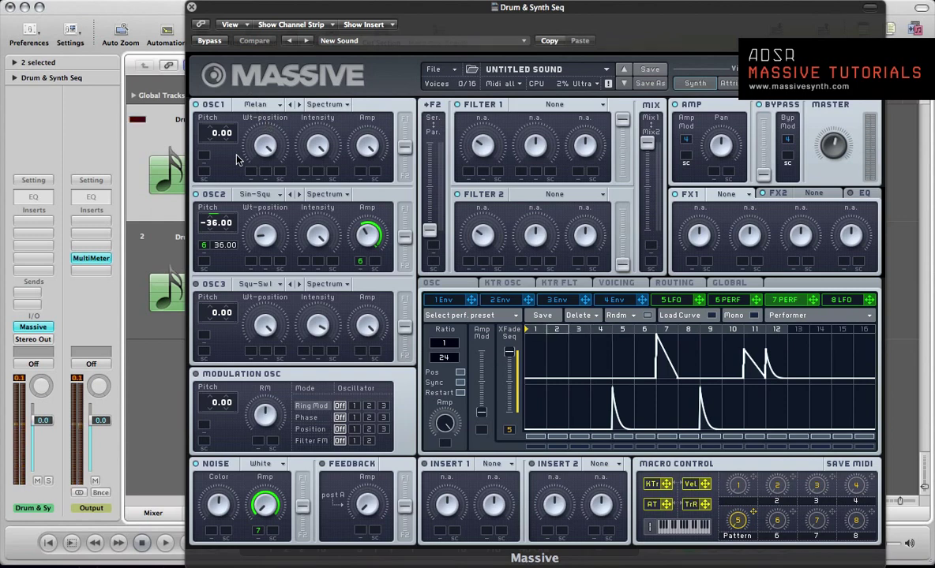
drag(266, 148, 267, 220)
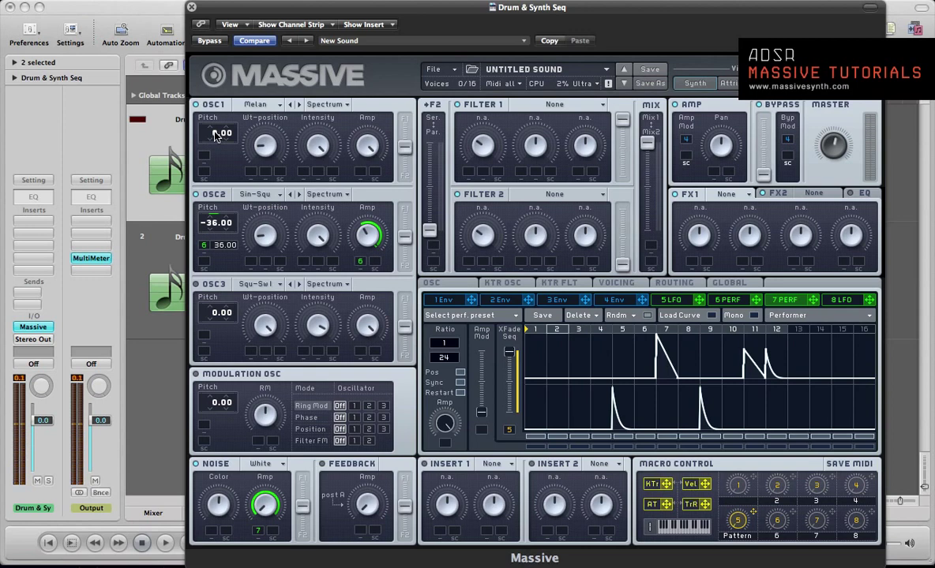
drag(224, 125, 224, 124)
Change modulator 5 from an LFO to a Performer and turn on its tempo sync
click(678, 301)
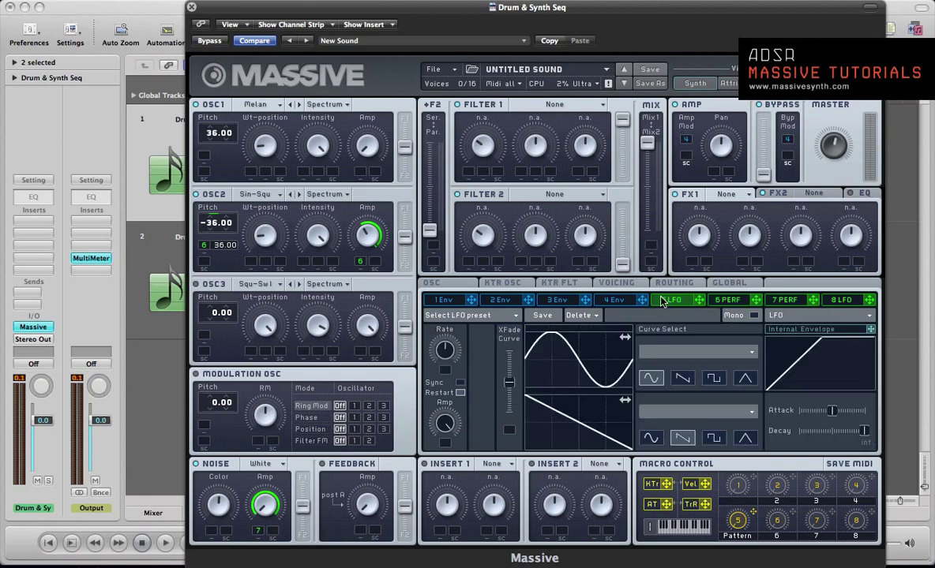
click(777, 315)
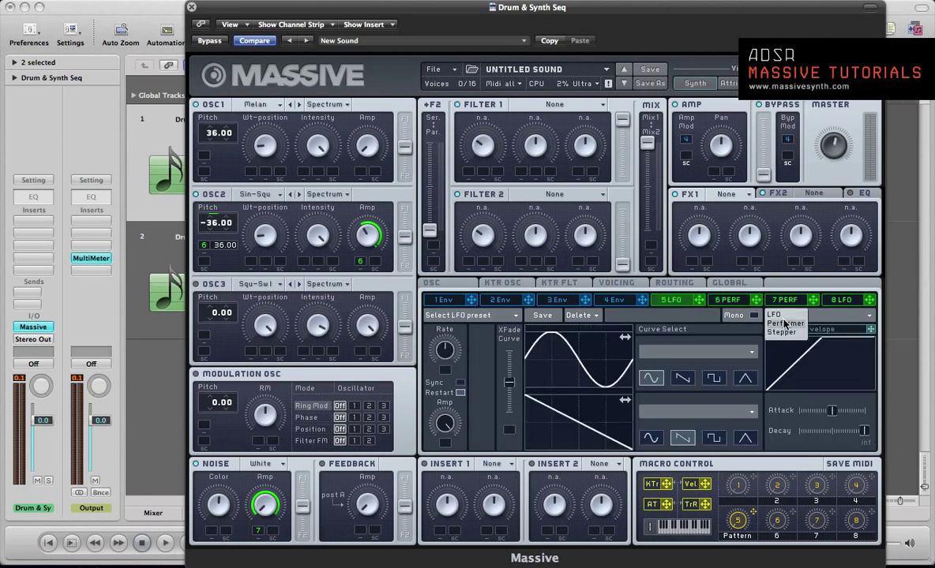
click(784, 324)
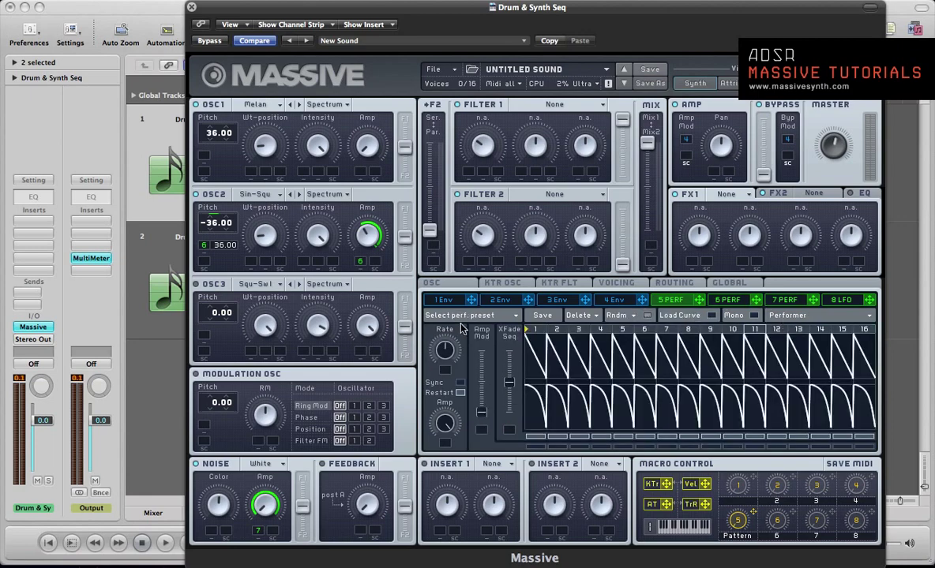
click(461, 383)
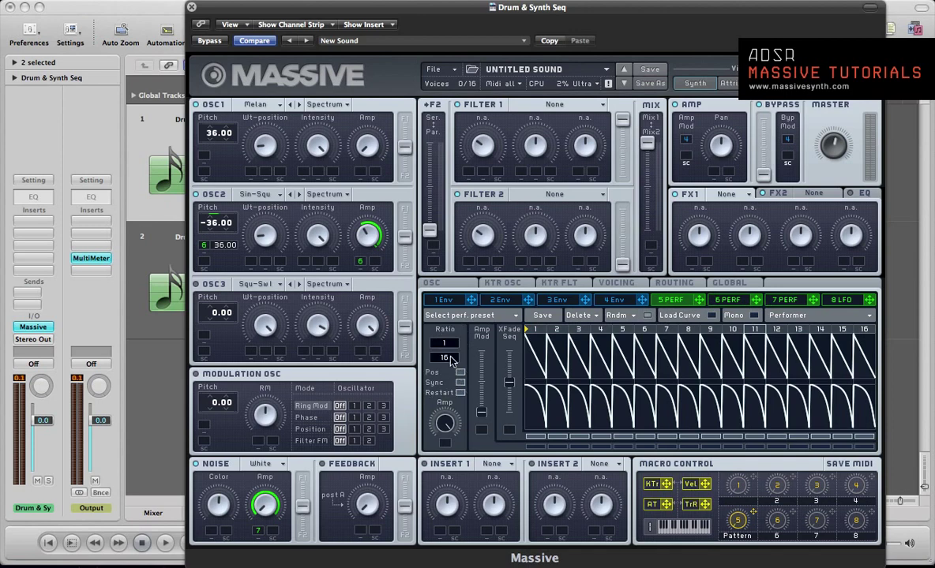
Compare with the other performers, set performer 5's ratio to 1/12, and shorten its sequence to 12 steps
click(780, 301)
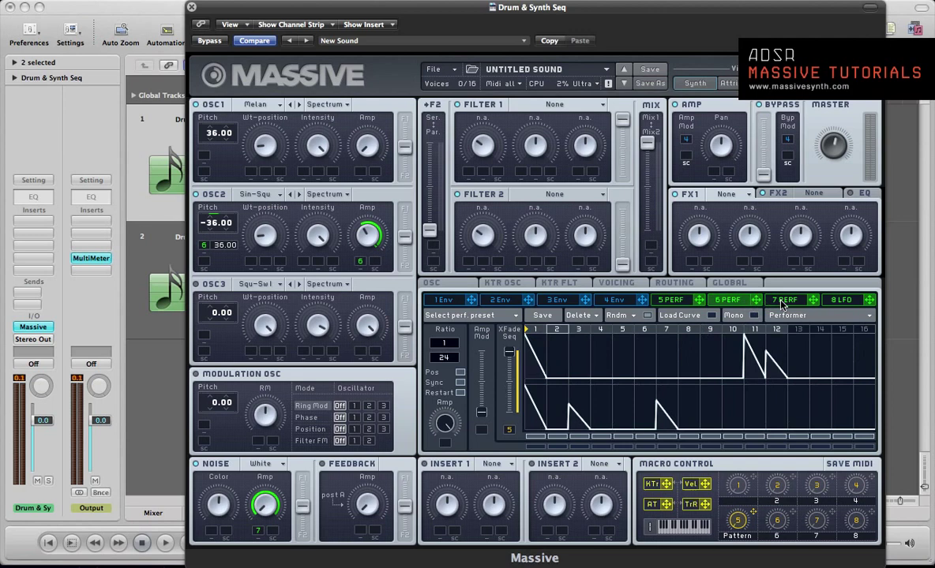
click(725, 301)
click(666, 302)
click(738, 301)
click(684, 302)
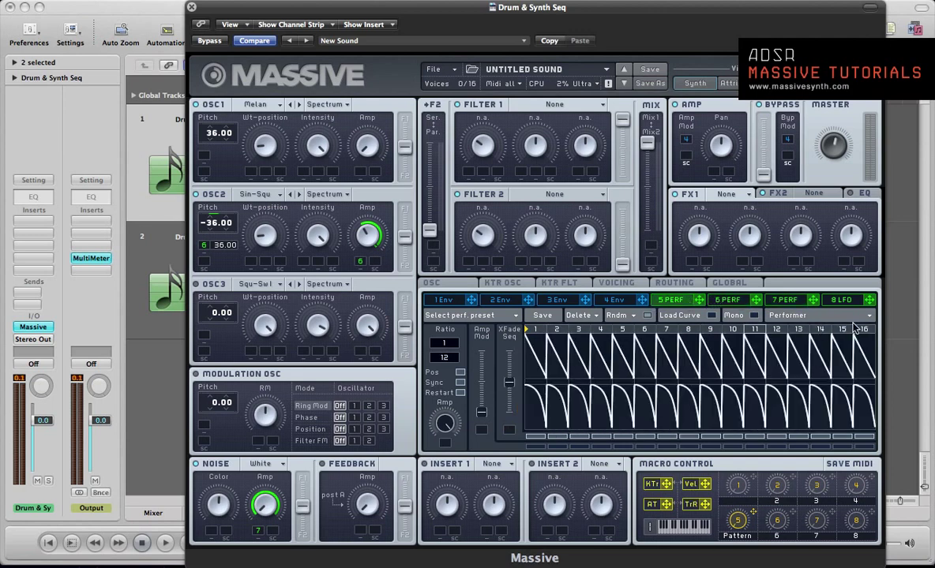
drag(854, 328, 772, 338)
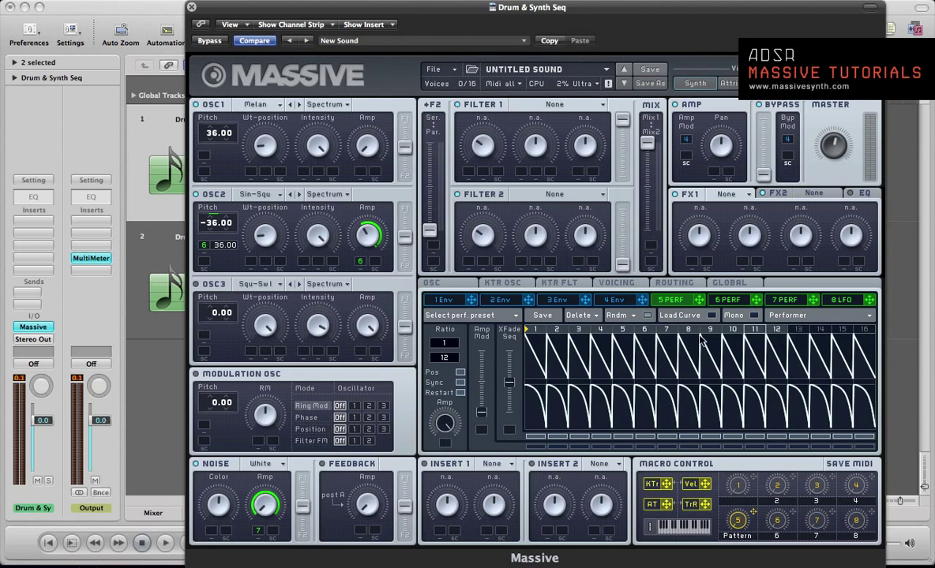
Clear steps 13 to 16 of performer 5's upper sequence and crossfade it fully to that sequence
click(720, 303)
click(784, 303)
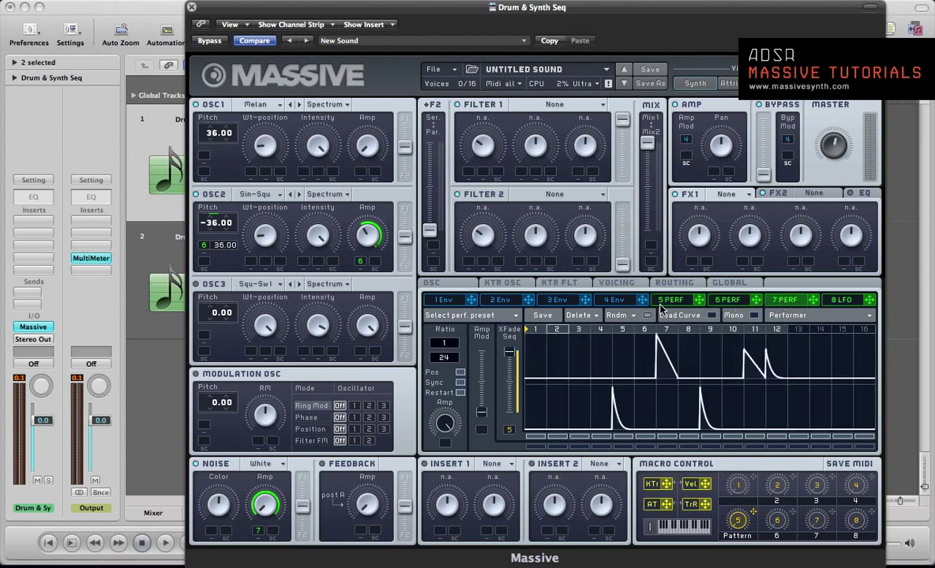
click(663, 303)
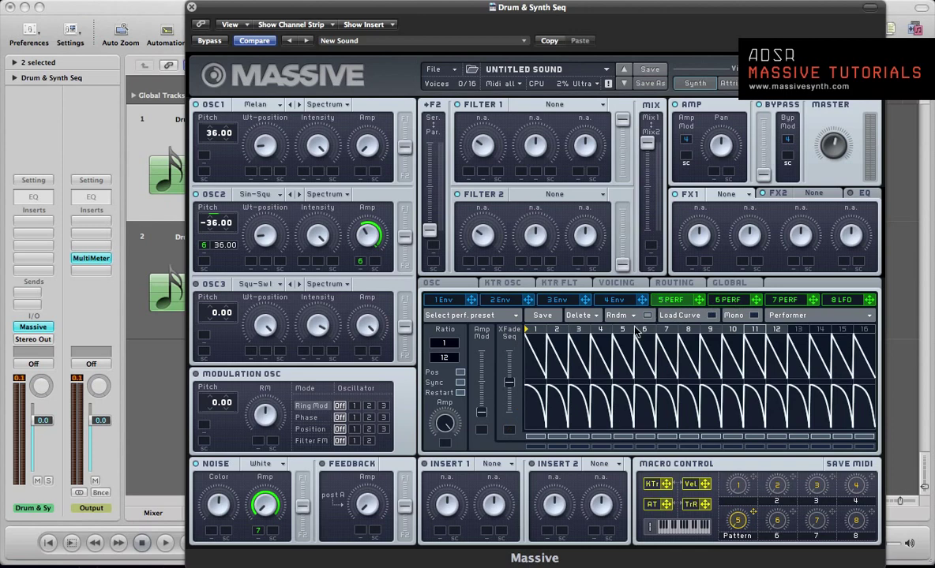
mouse_move(858, 345)
mouse_down()
mouse_move(859, 381)
mouse_move(804, 392)
mouse_up()
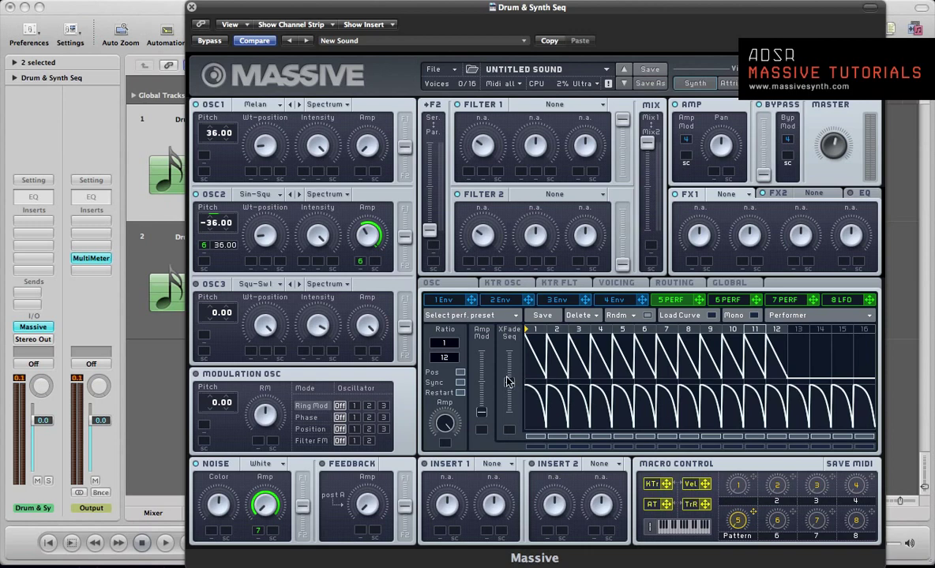
drag(506, 378, 506, 326)
Load steep decays into performer 5's upper steps 1, 3 and 4, a double decay into step 2, and lower steps 4 to 6
click(710, 315)
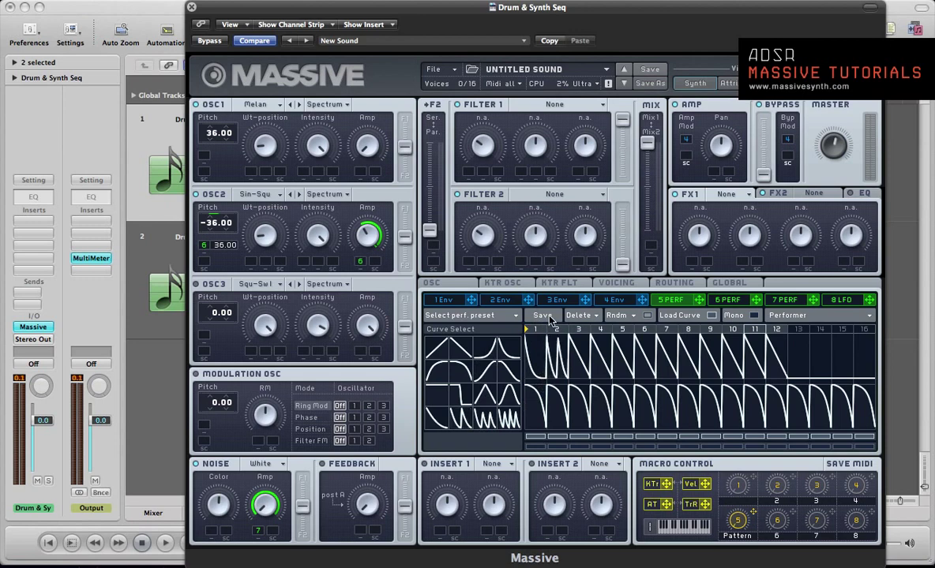
drag(504, 347, 583, 347)
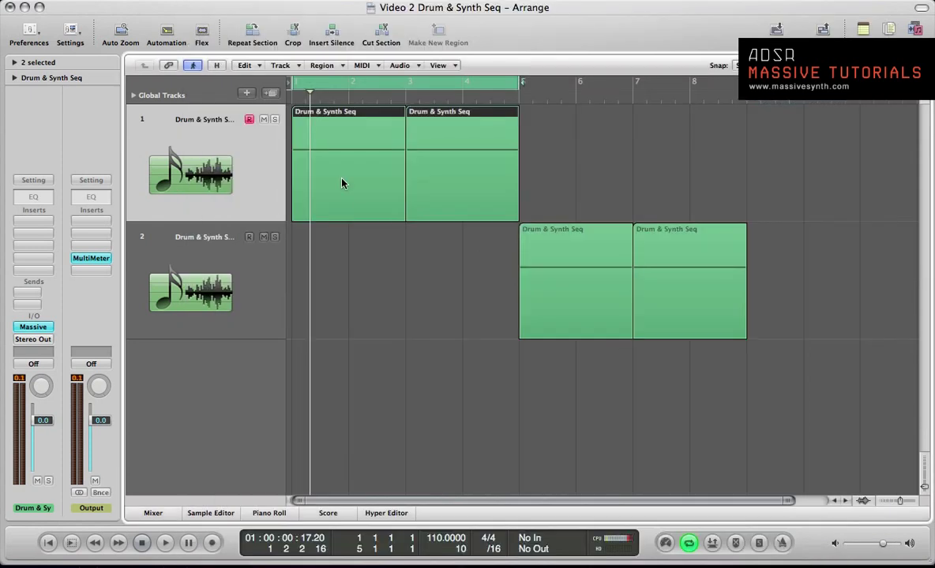
Assign performer 5 to OSC1's Amp at full amount and audition the sequence
key(space)
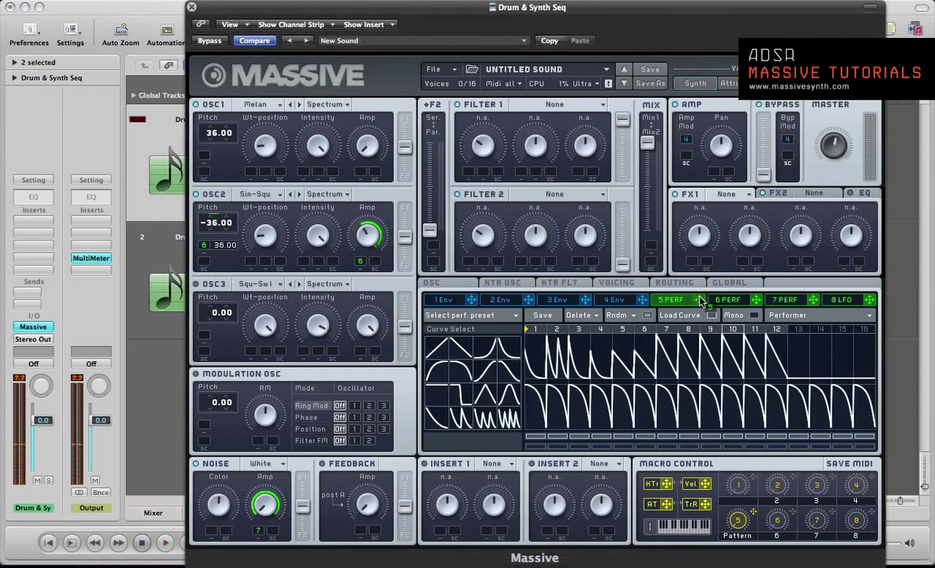
drag(700, 302, 359, 171)
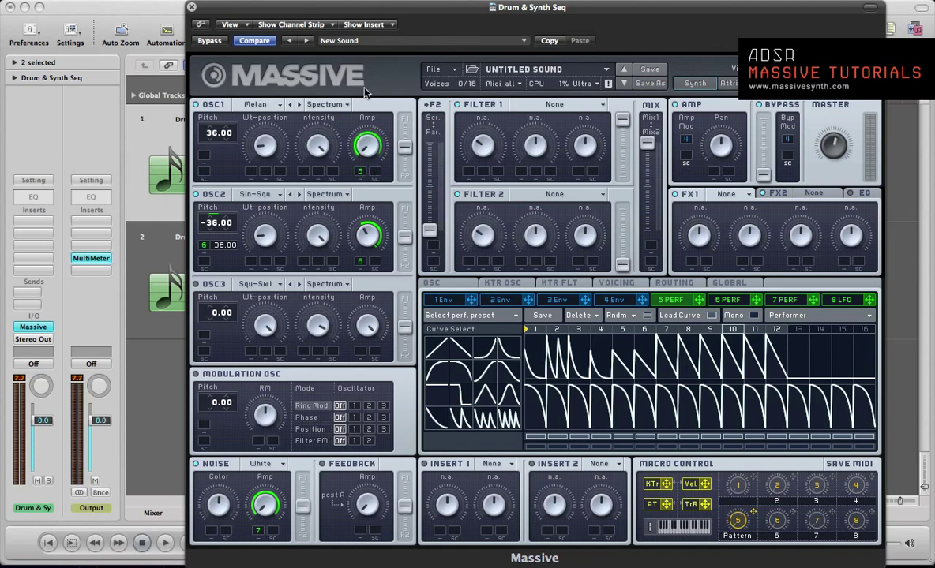
key(space)
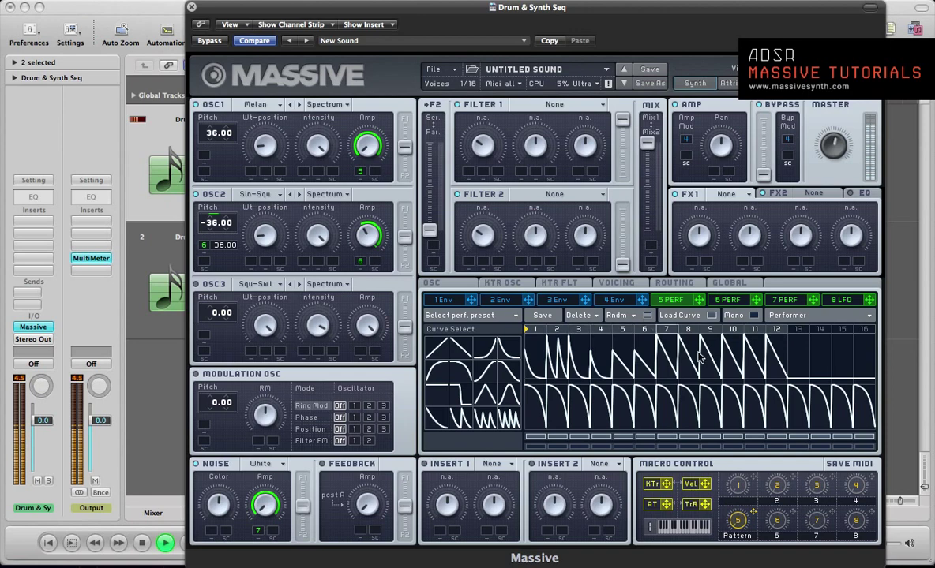
key(space)
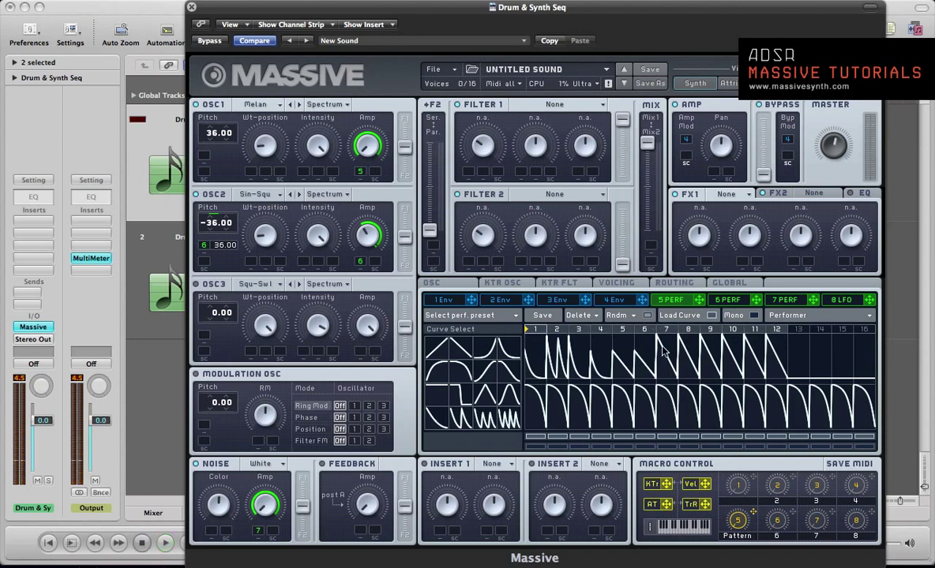
During playback, load steep decays into performer 5's upper steps 8 to 12 and lower steps 7, 9, 11 and 12
key(space)
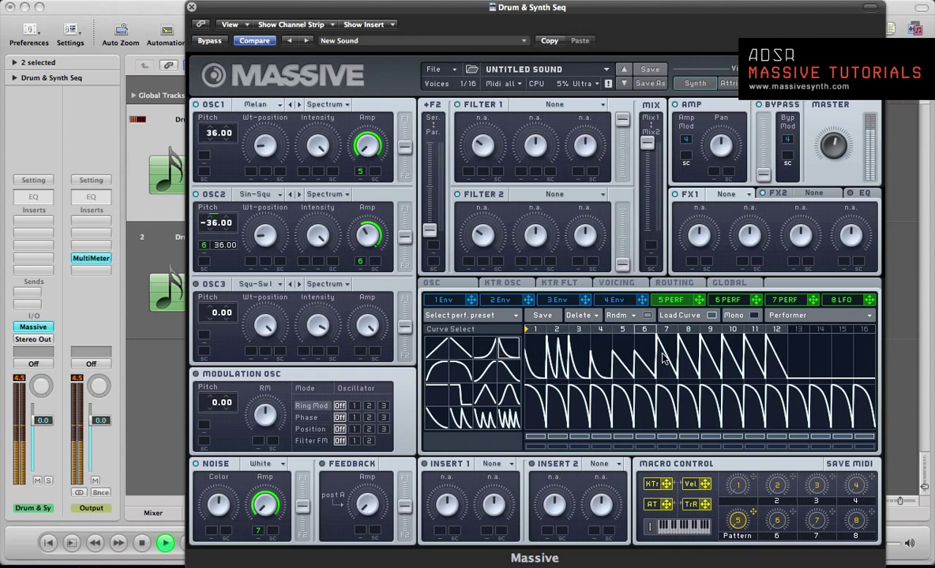
mouse_move(663, 354)
mouse_down()
mouse_move(710, 352)
mouse_move(766, 330)
mouse_up()
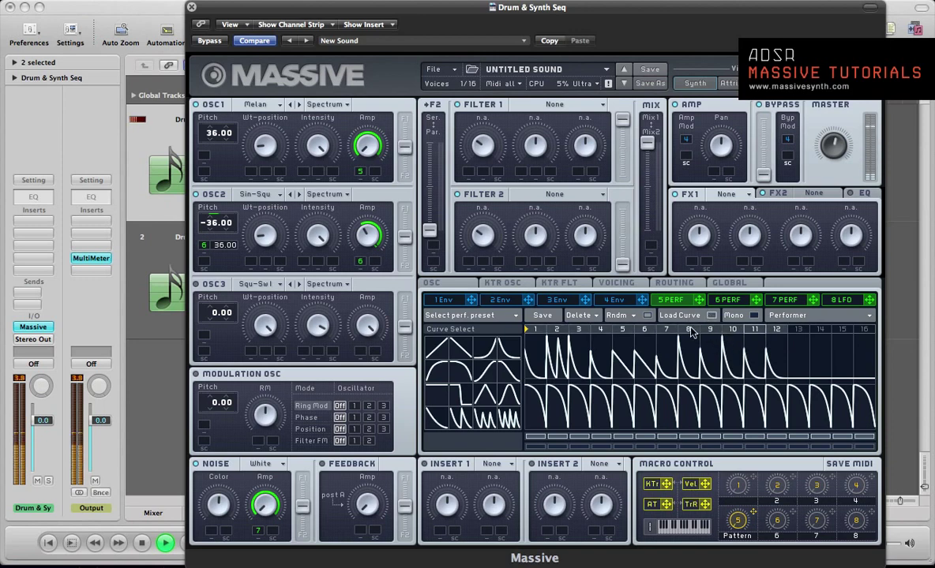
key(space)
Crossfade performer 5 to its lower sequence, load a steep decay into step 1, empty steps 2 and 3, and load a rising curve into step 4
click(712, 316)
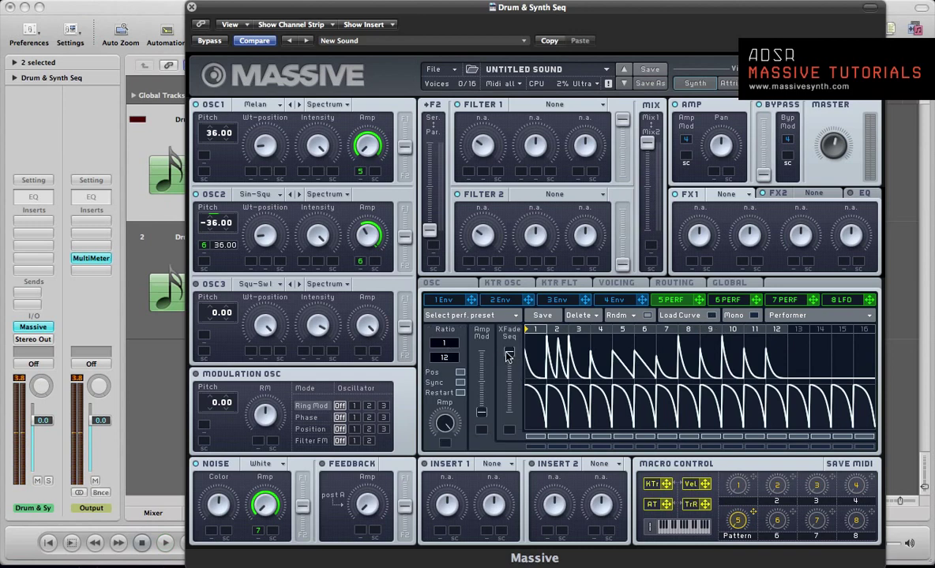
click(711, 316)
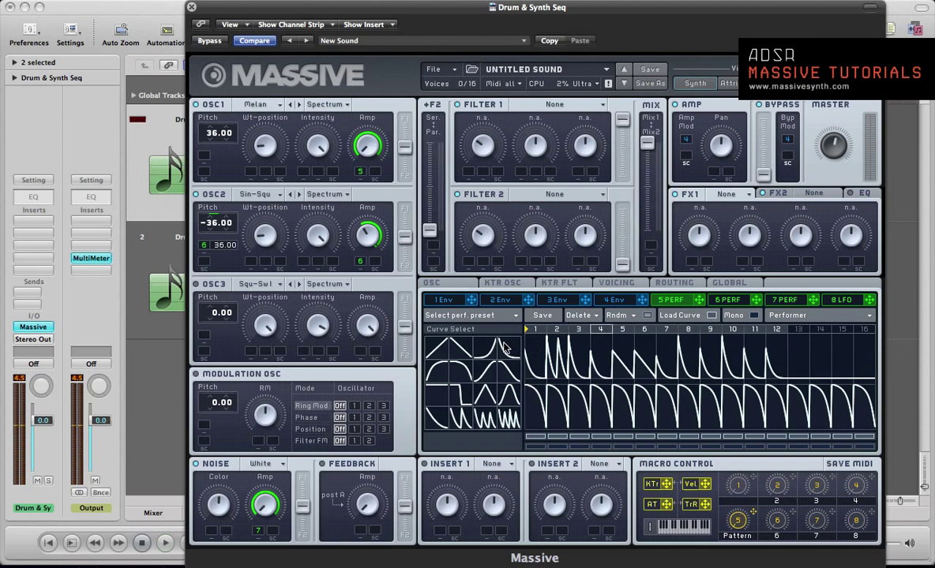
mouse_move(500, 343)
mouse_down()
mouse_move(530, 403)
mouse_move(563, 405)
mouse_move(580, 435)
mouse_up()
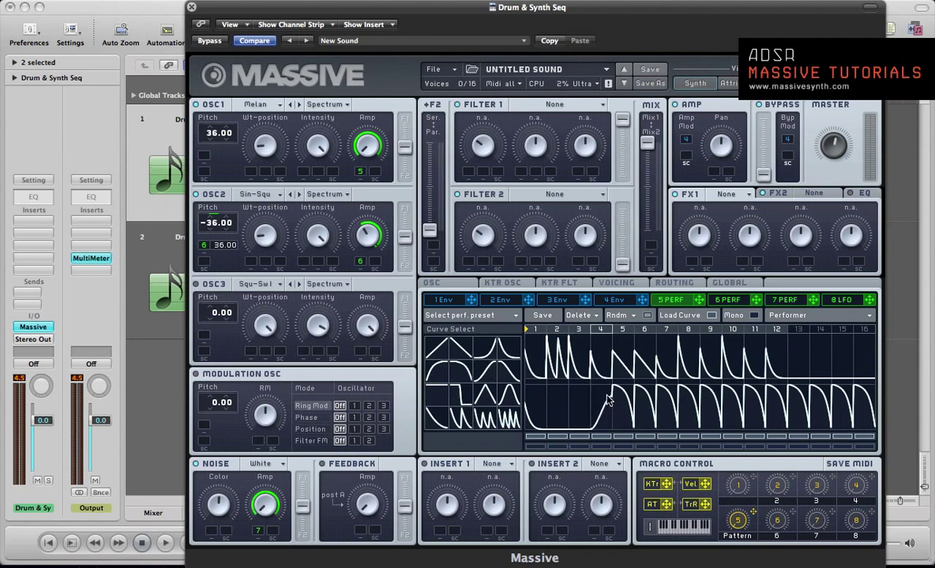
During playback, empty performer 5's lower steps 5, 7 and 13 to 16, load rising curves into 8, 9 and 11, and steep decays into 10 and 12
key(space)
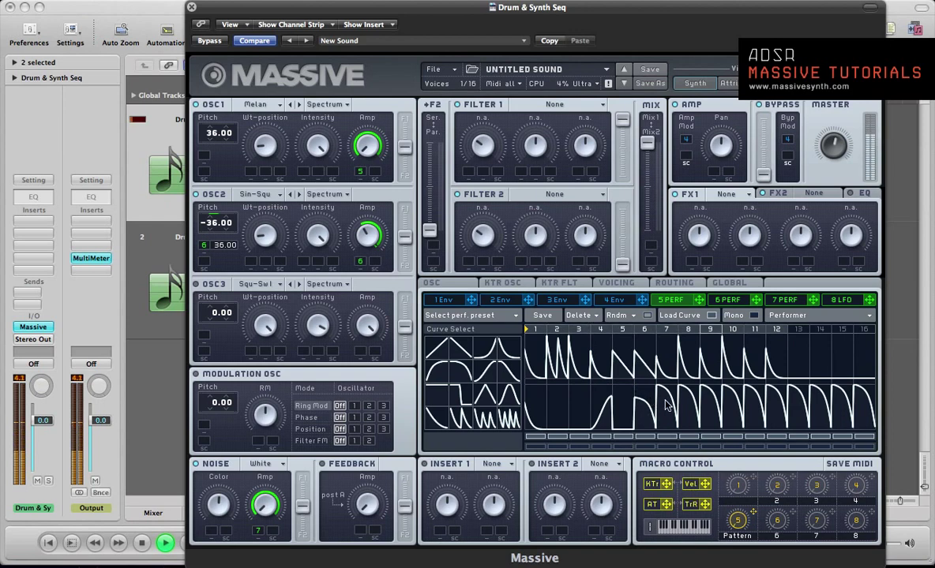
click(447, 345)
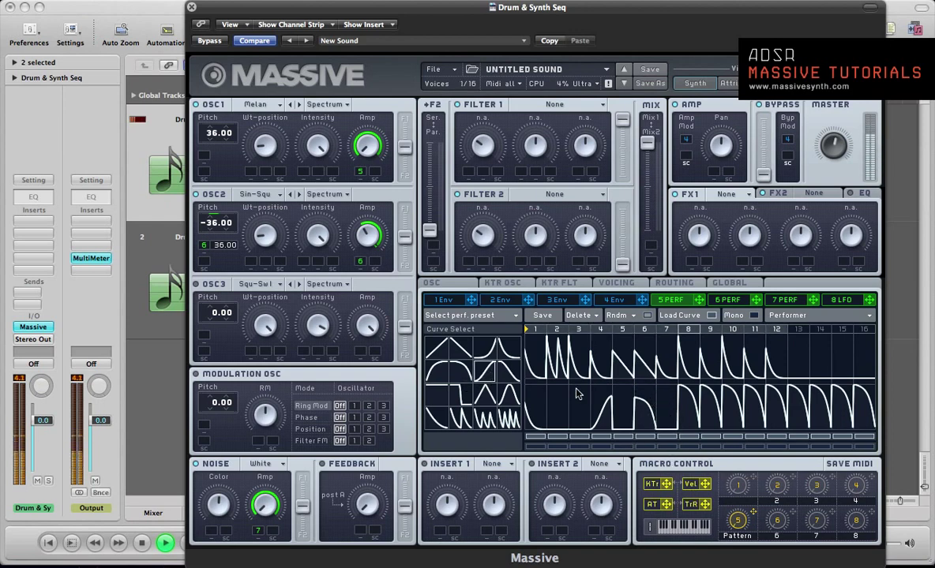
click(683, 416)
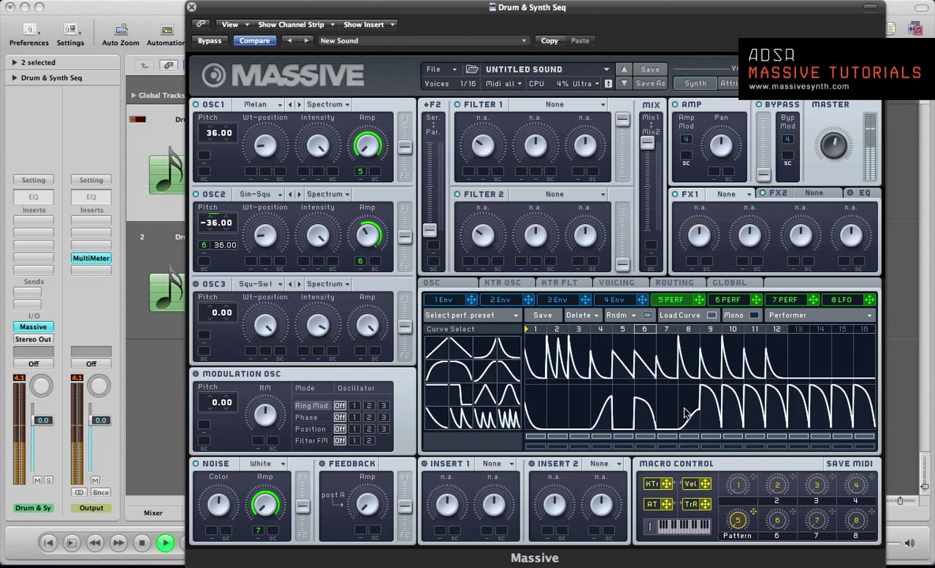
drag(485, 377, 713, 416)
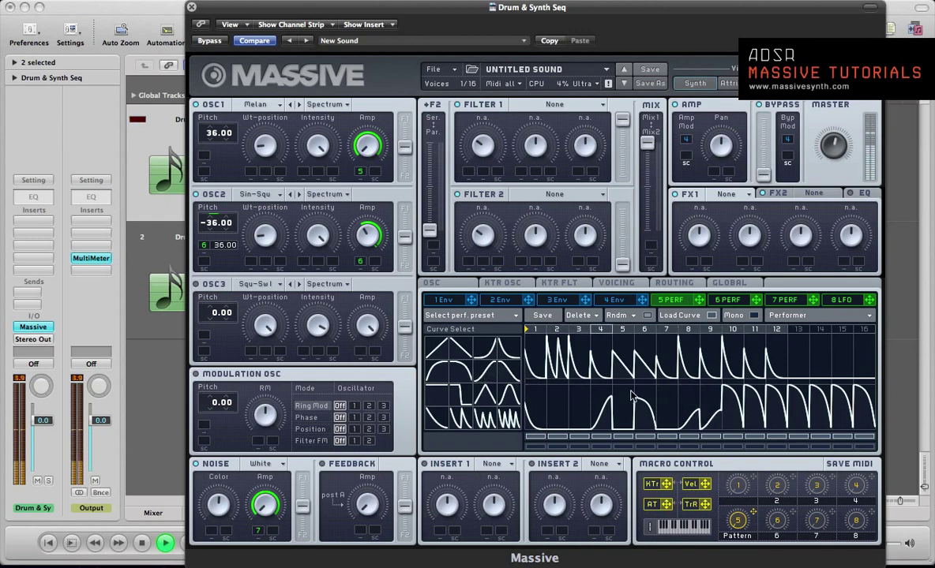
drag(509, 349, 734, 394)
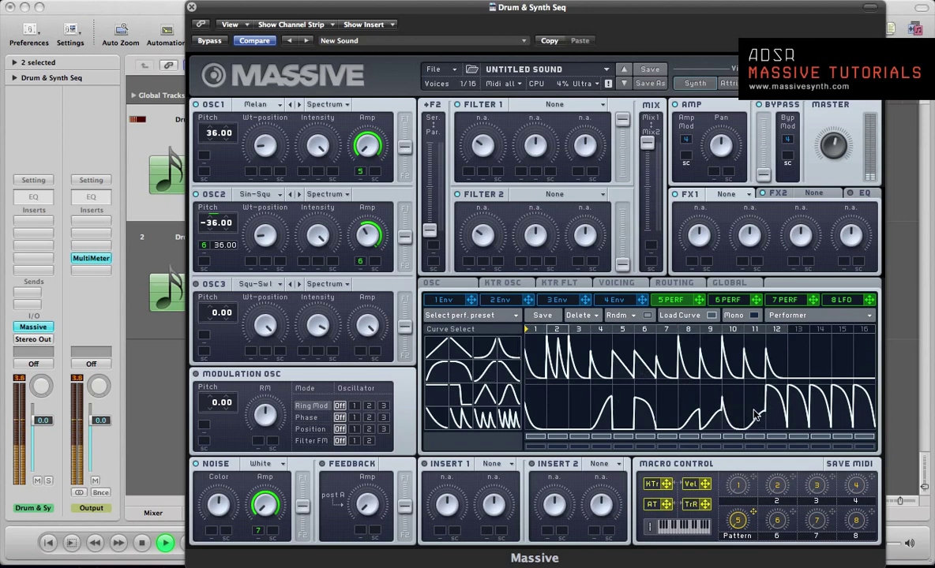
mouse_move(505, 360)
mouse_down()
mouse_move(837, 457)
mouse_move(776, 405)
mouse_move(777, 395)
mouse_move(790, 396)
mouse_move(807, 428)
mouse_move(855, 444)
mouse_move(785, 442)
mouse_move(791, 400)
mouse_move(774, 394)
mouse_move(793, 409)
mouse_move(794, 439)
mouse_up()
drag(780, 364, 771, 334)
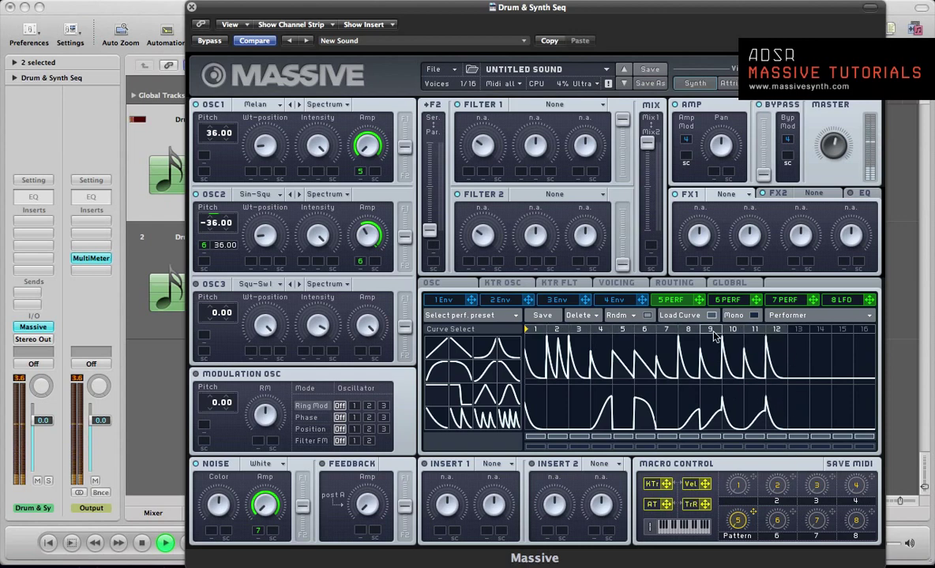
key(space)
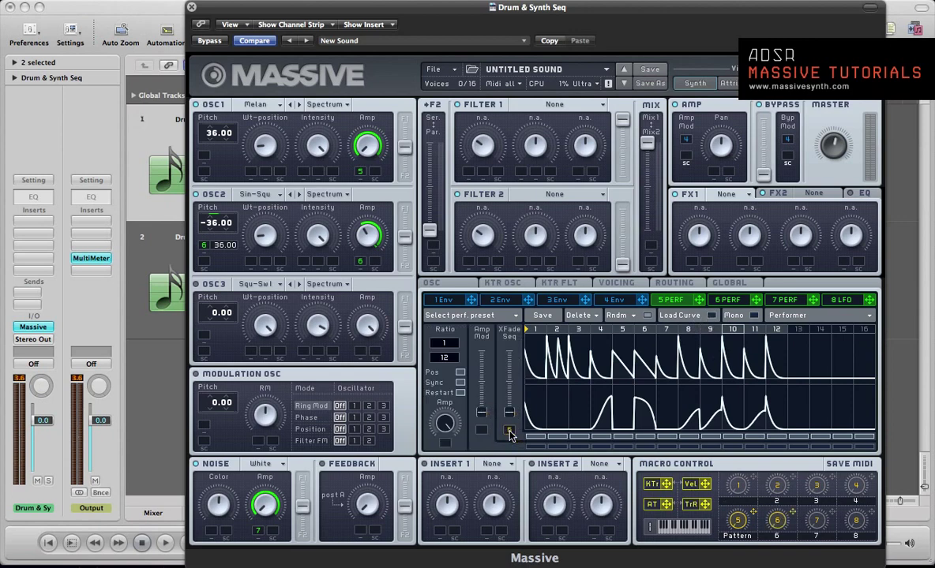
Assign macro 6 to performer 5's sequence crossfade over its full range, starting at the upper sequence, and name the macro HiHatPatt
drag(509, 433, 511, 347)
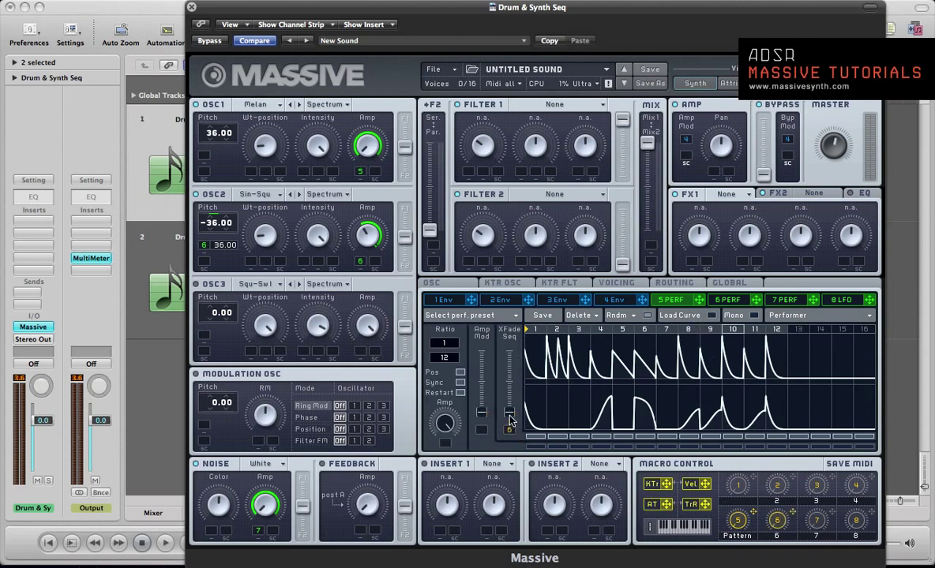
double_click(778, 536)
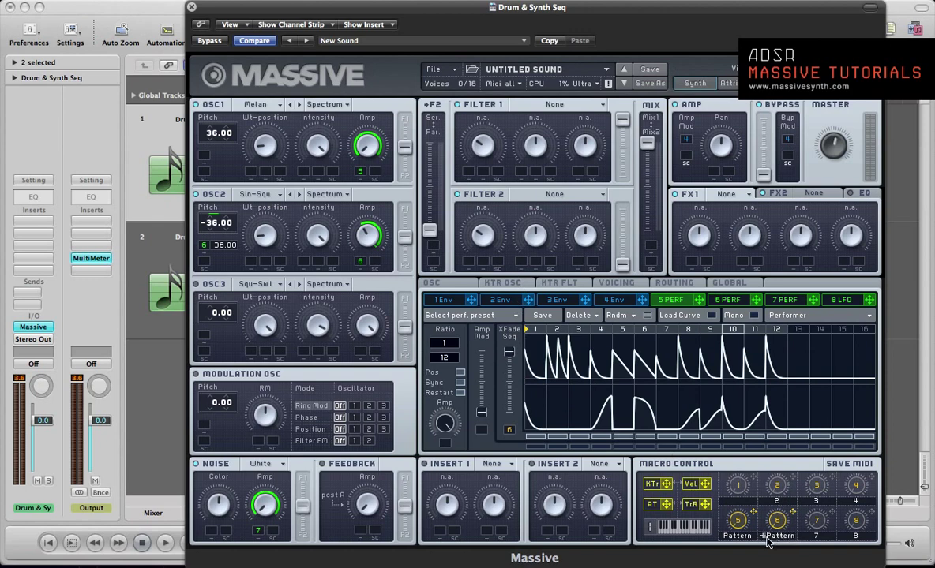
text(Hat)
key(Return)
drag(508, 429, 510, 529)
Audition the hi-hat pattern and inspect the MIDI assignment options of the Pattern macro
key(space)
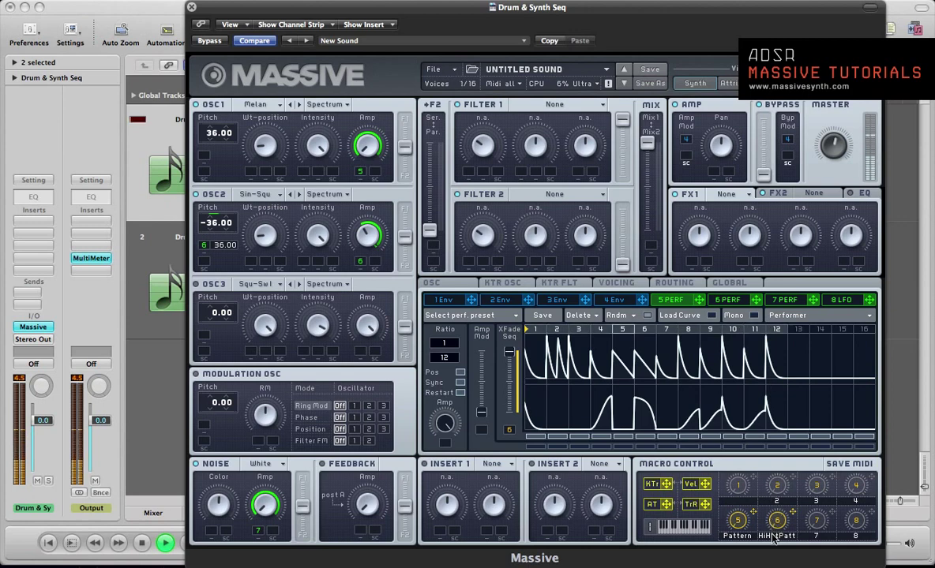
key(space)
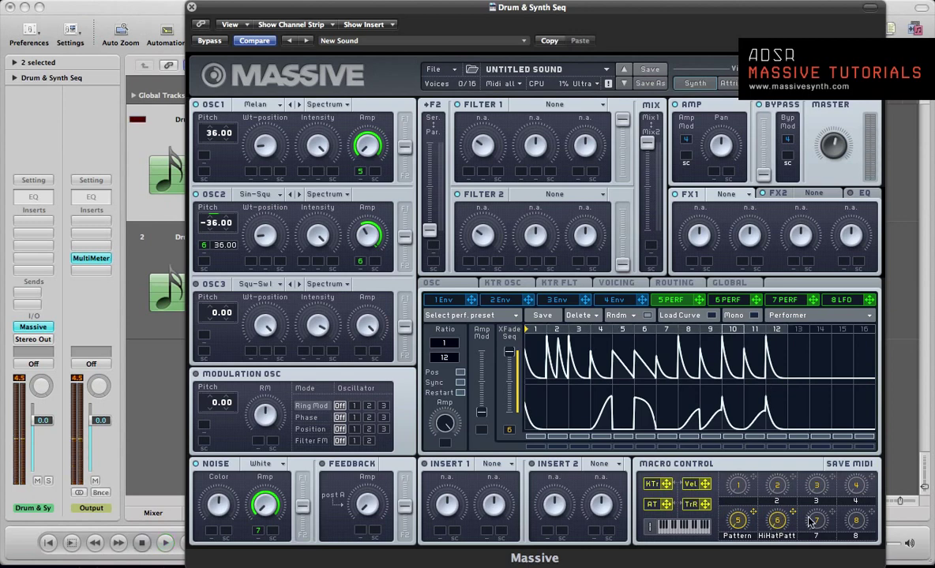
right_click(736, 523)
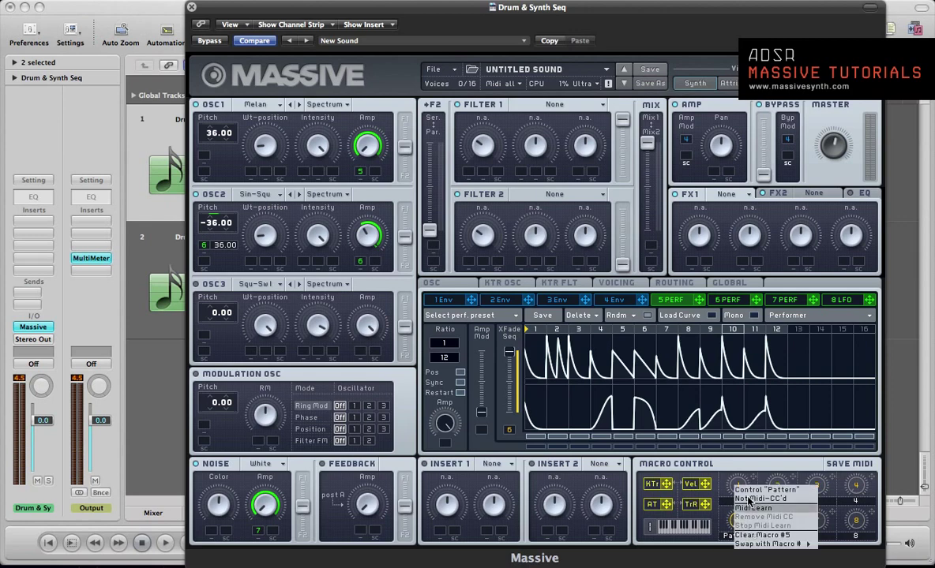
click(720, 512)
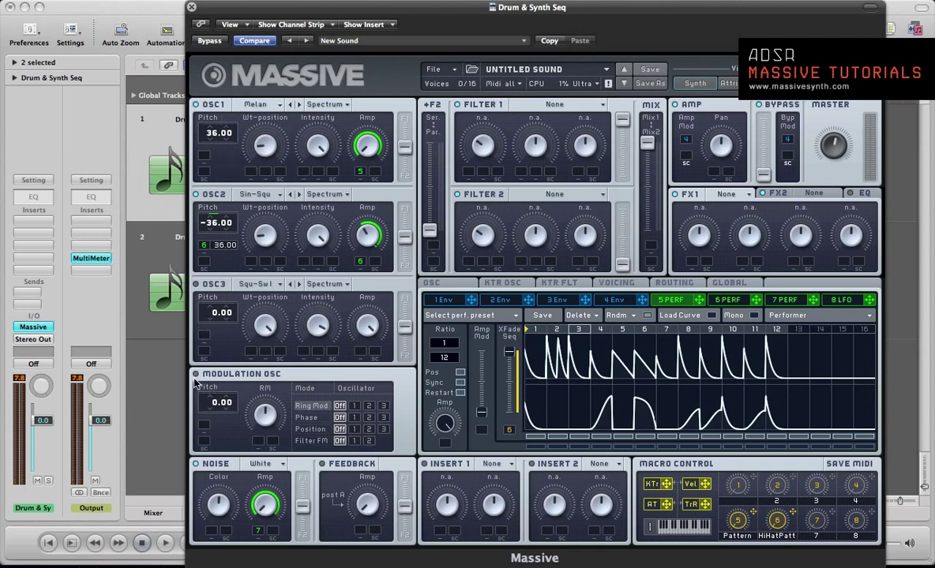
Route the modulation oscillator's Phase mode to OSC1, set its pitch to 60.00, and audition the sound
click(339, 418)
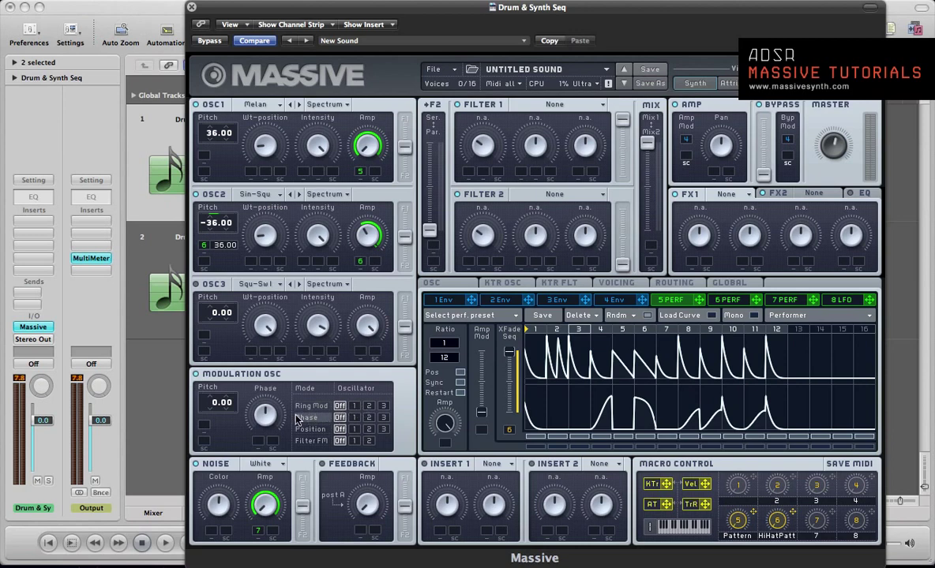
click(356, 417)
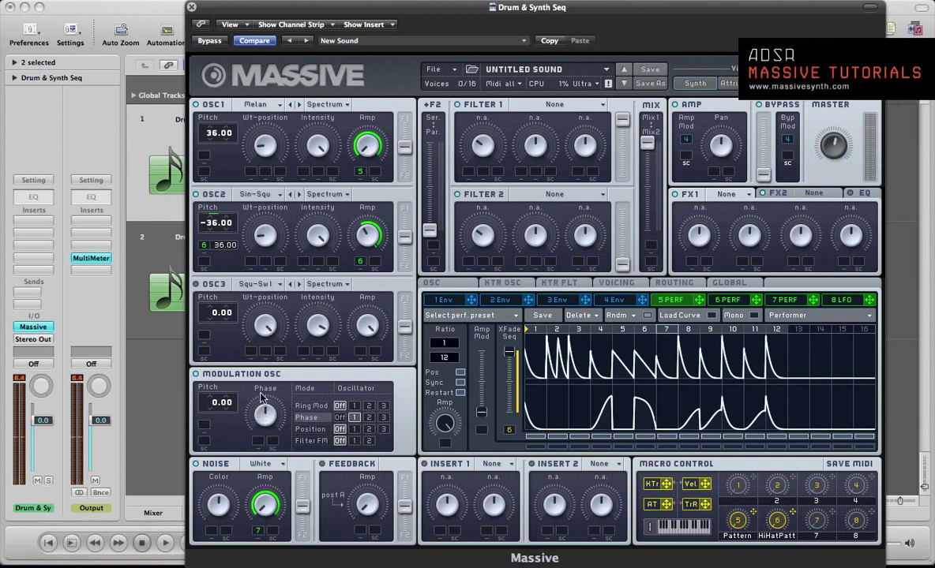
drag(213, 404, 218, 404)
key(space)
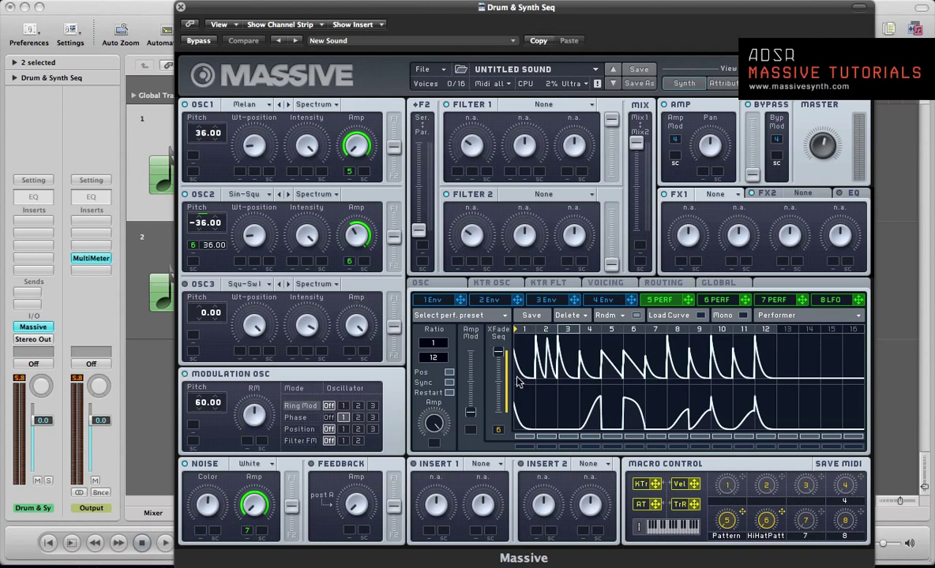
Assign macro 1 as sidechain on OSC2's Amp and name it Kick, and macro 2 on the Noise Amp's sidechain, named Clap
click(730, 485)
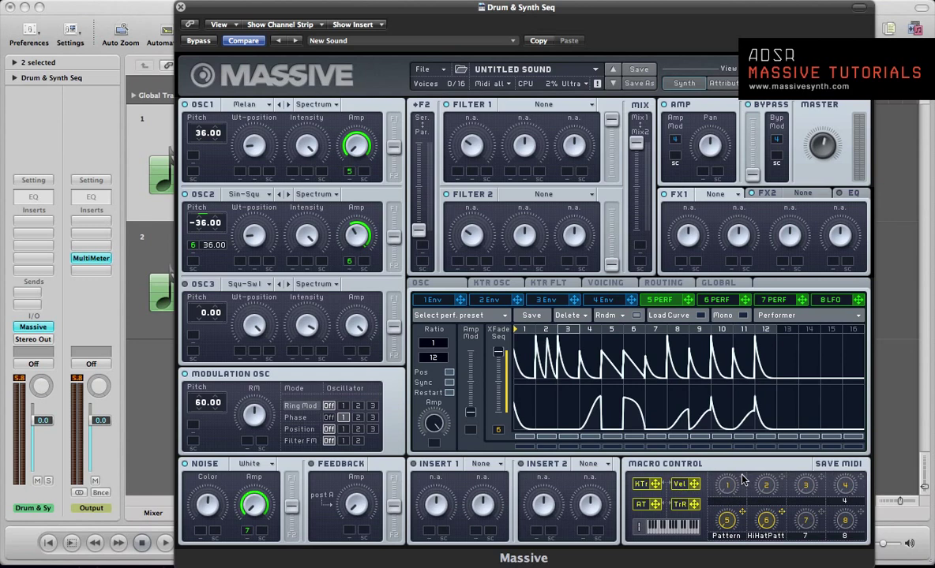
drag(744, 480, 363, 262)
key(space)
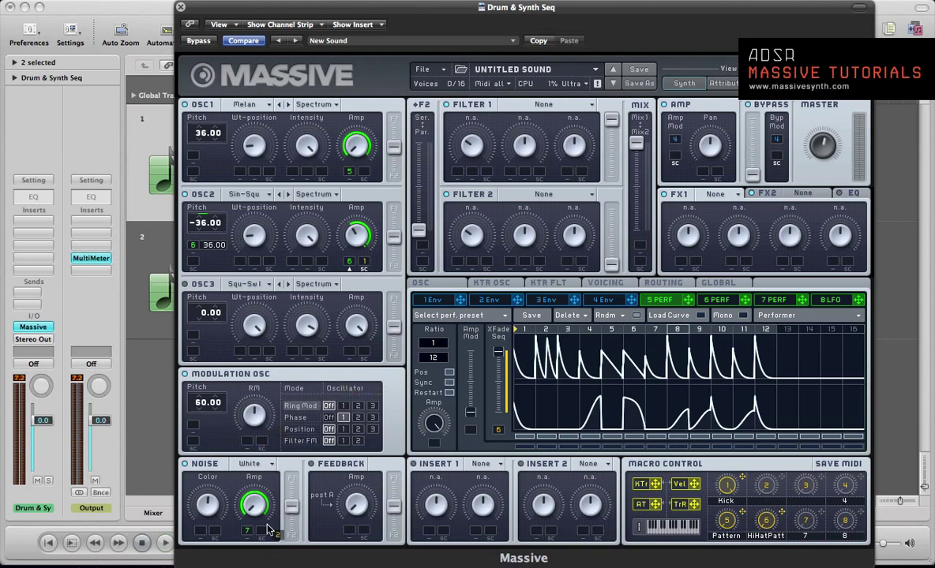
drag(266, 524, 261, 531)
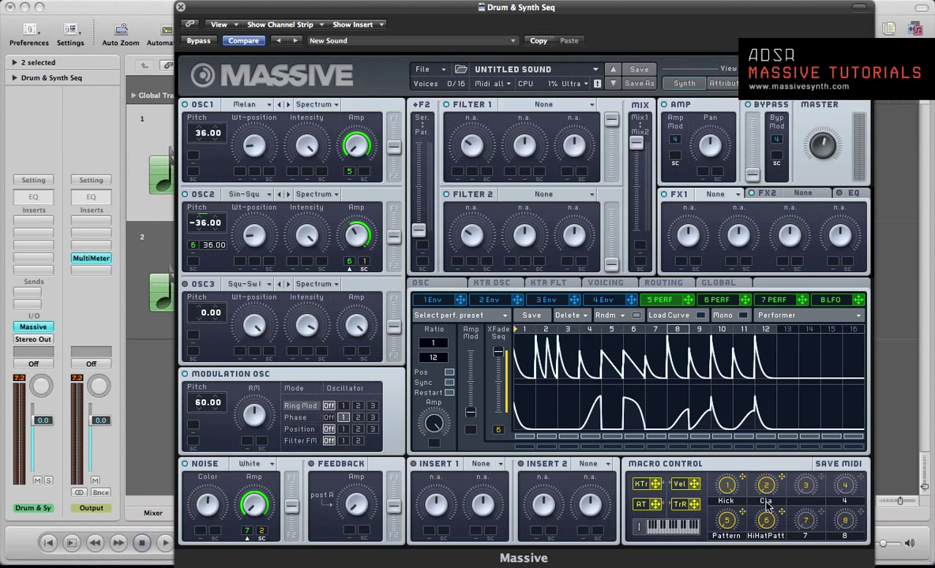
key(space)
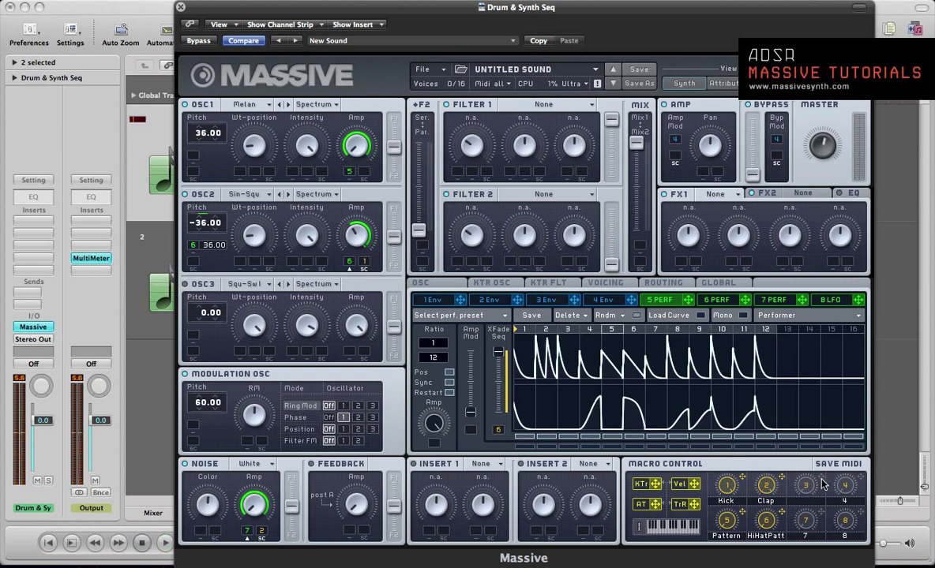
Assign macro 3 as sidechain on OSC1's Amp, name it Hats, and audition the drum level macros
drag(821, 478, 363, 172)
key(space)
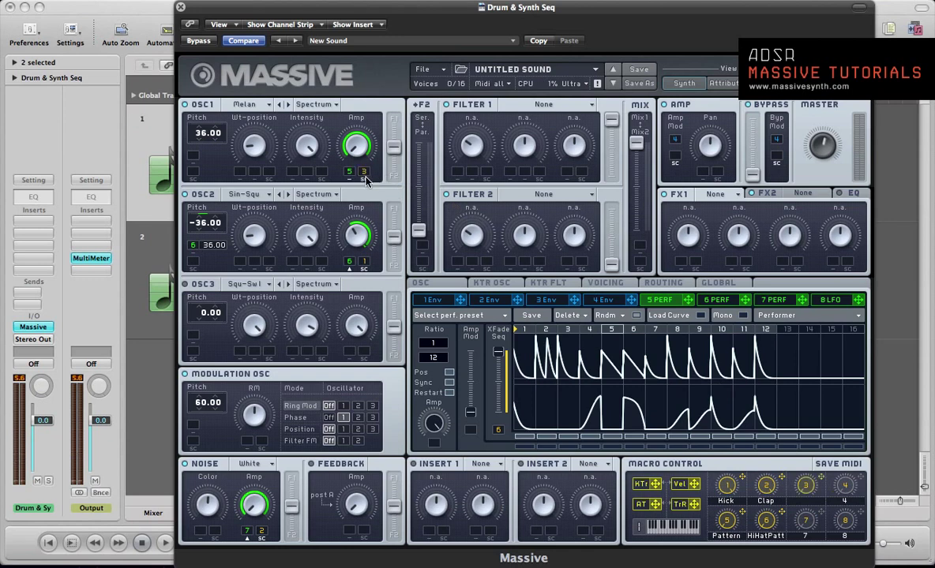
key(space)
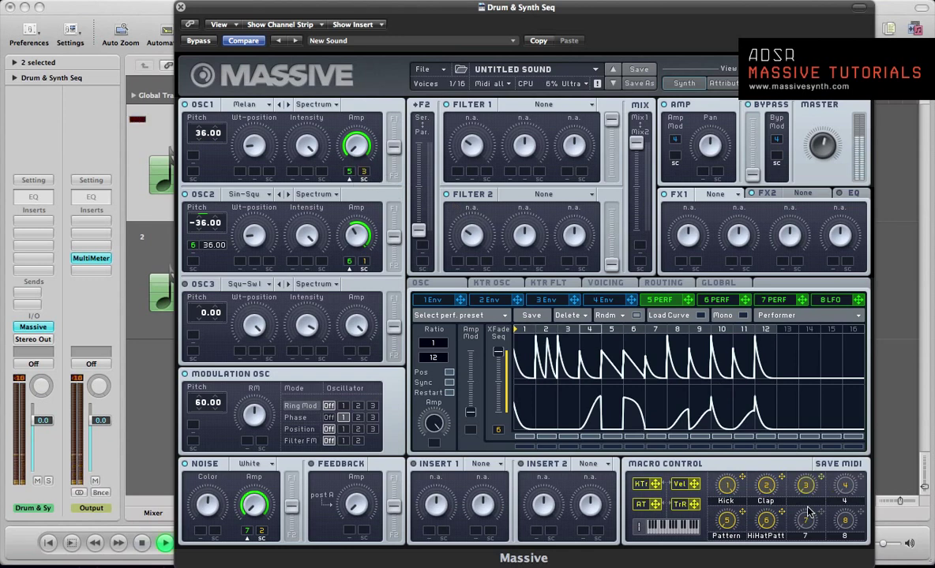
double_click(807, 502)
text(Hats)
key(Return)
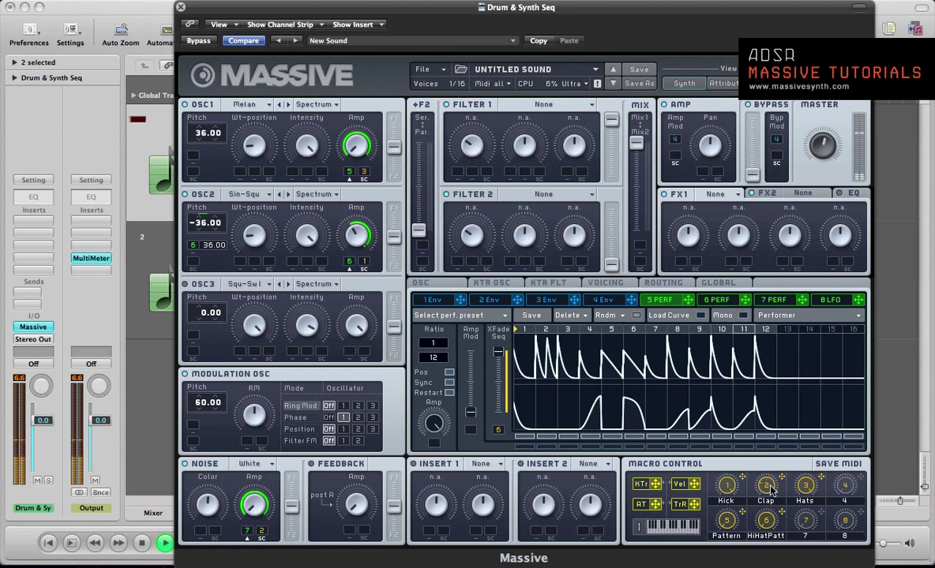
key(space)
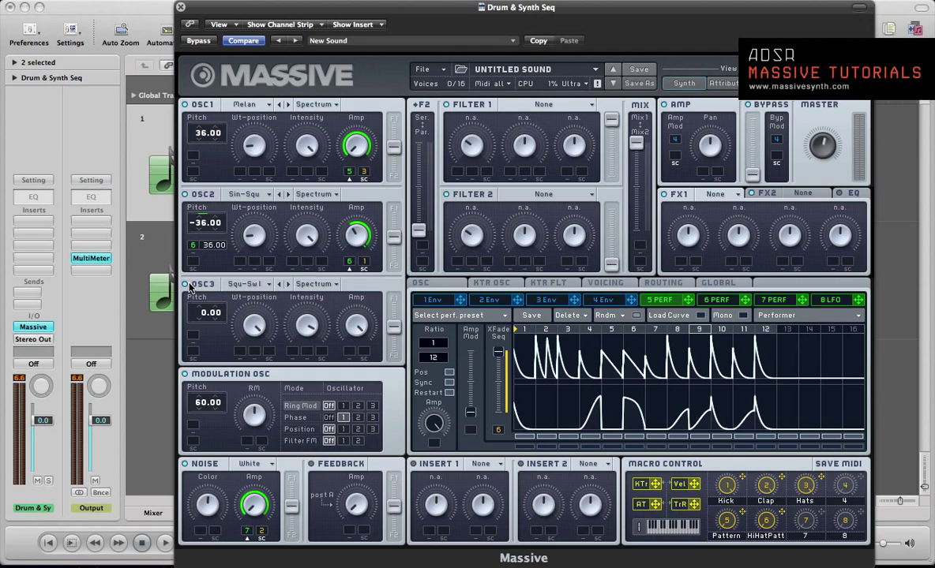
Load the Colors wavetable into OSC3 and turn its Amp down to zero
click(250, 285)
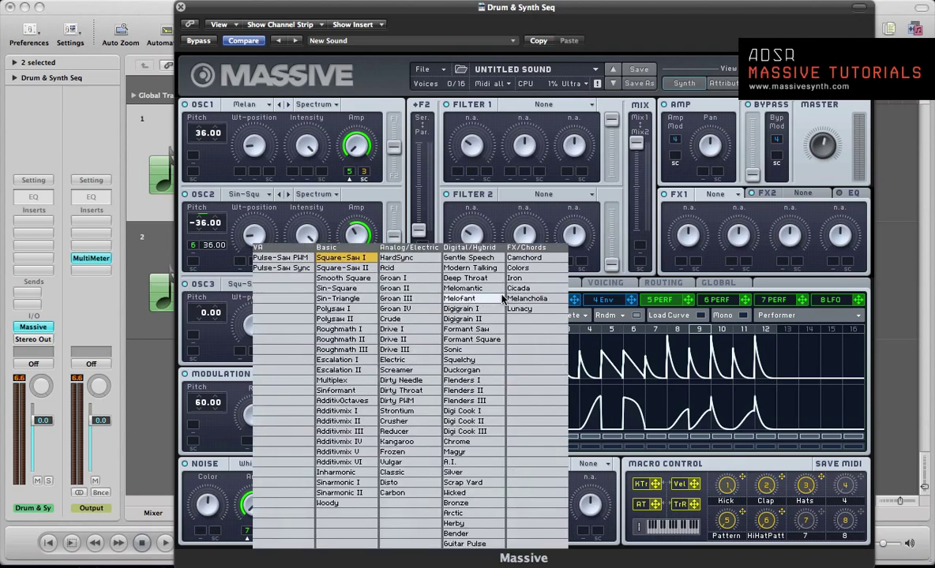
click(517, 274)
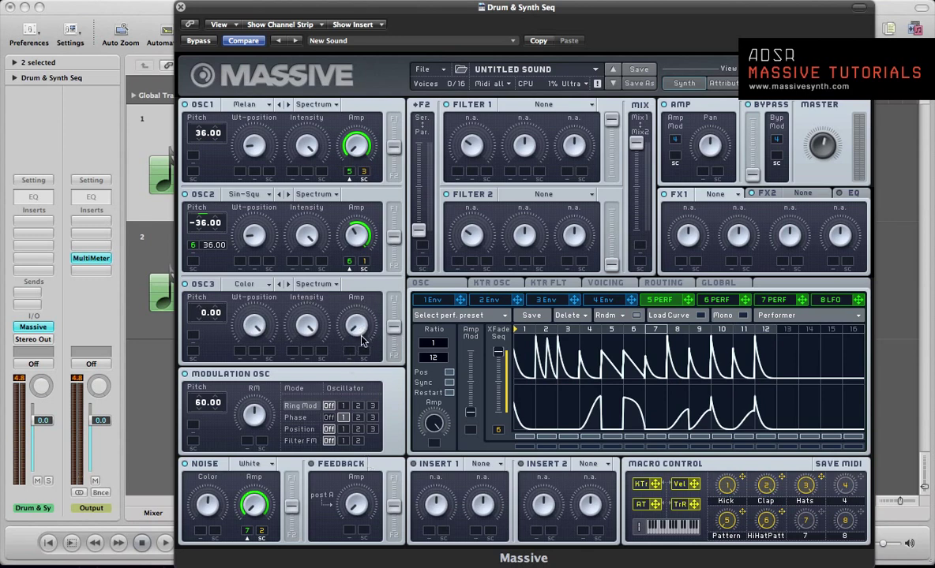
Change modulator 8 from LFO to Performer, assign it to OSC3's Amp at full amount, and sync it at a 1/12 ratio
click(830, 300)
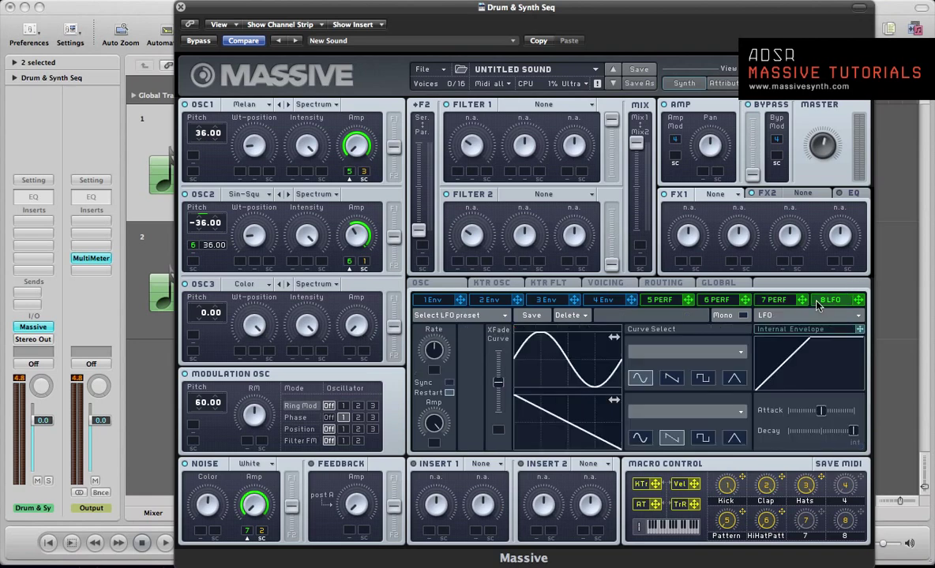
click(773, 315)
click(772, 323)
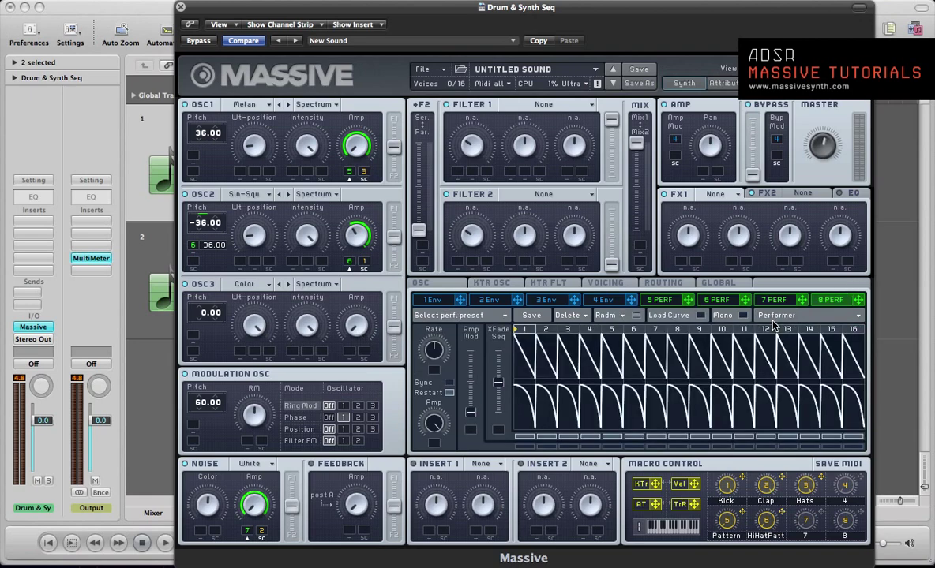
drag(802, 300, 353, 352)
click(450, 383)
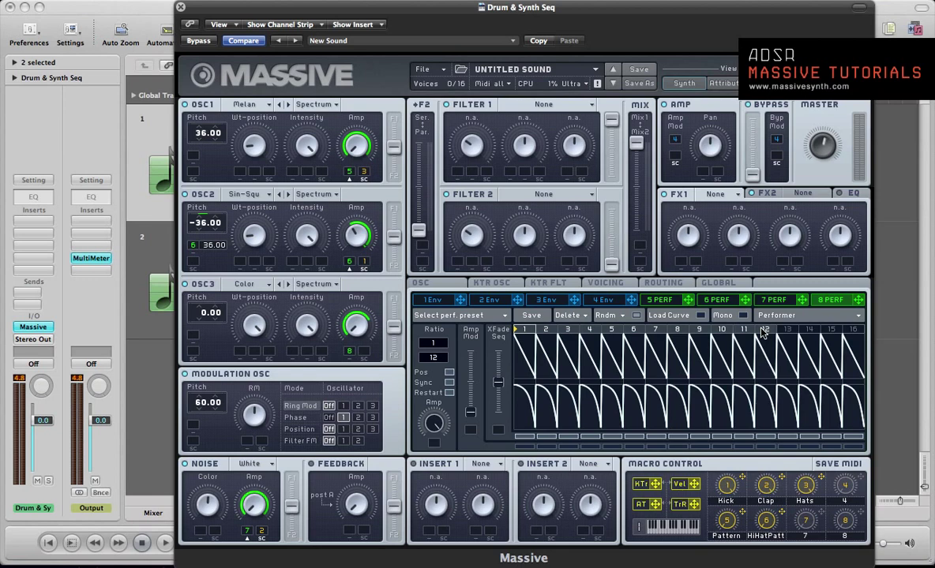
Crossfade performer 8 fully to its upper sequence, empty upper steps 1 and 13 to 16, and start playback
drag(496, 384, 492, 344)
mouse_move(790, 360)
mouse_down()
mouse_move(817, 416)
mouse_move(853, 414)
mouse_up()
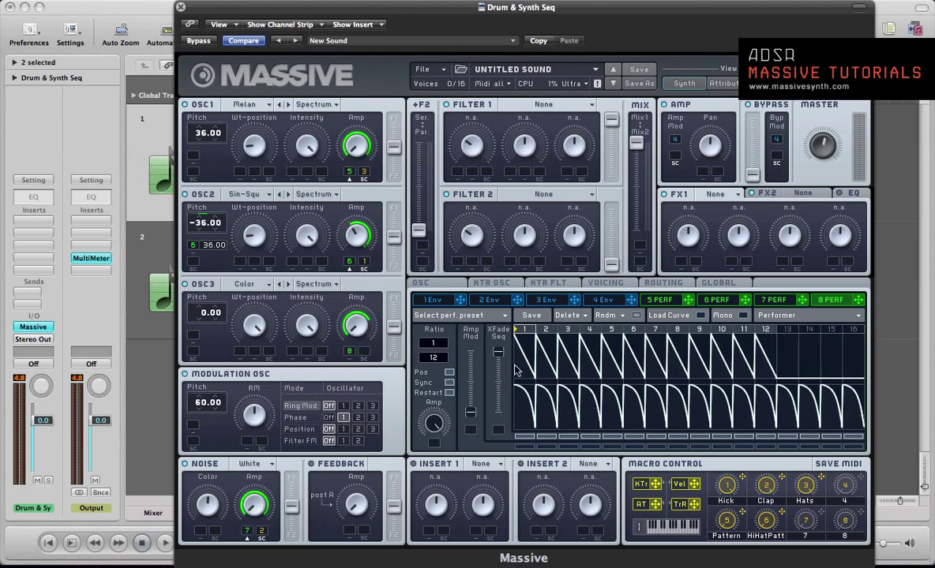
key(space)
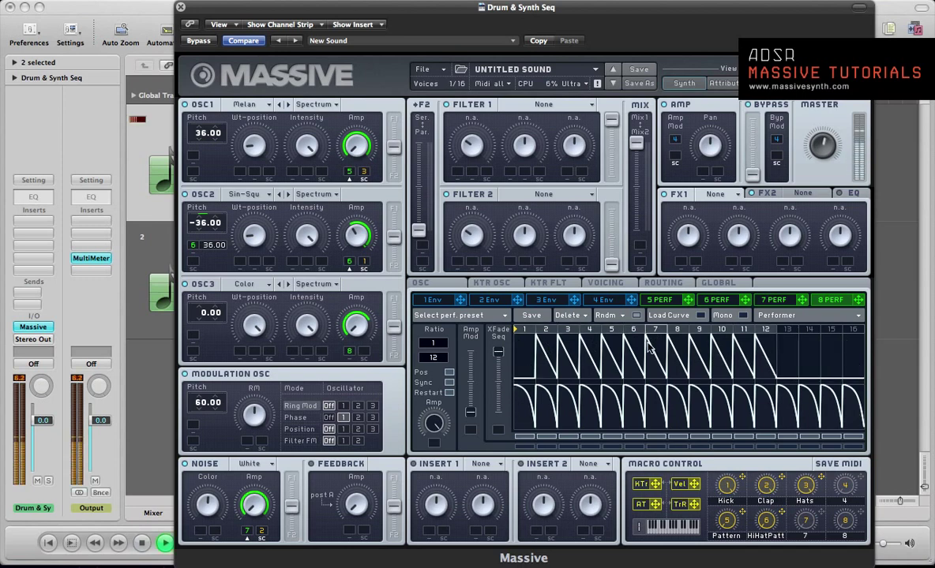
During playback, load rising curves into performer 8's upper steps 2, 6 and 7, hold steps 3 to 5 at a flat level, and empty steps 11 and 12
mouse_move(424, 374)
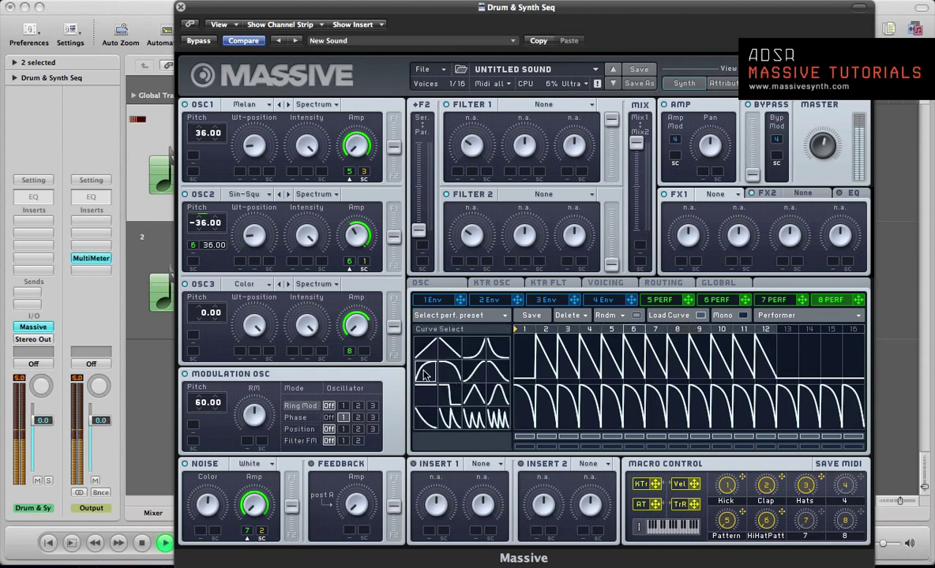
mouse_move(543, 367)
mouse_down()
mouse_move(455, 359)
mouse_move(418, 390)
mouse_move(610, 353)
mouse_up()
click(570, 359)
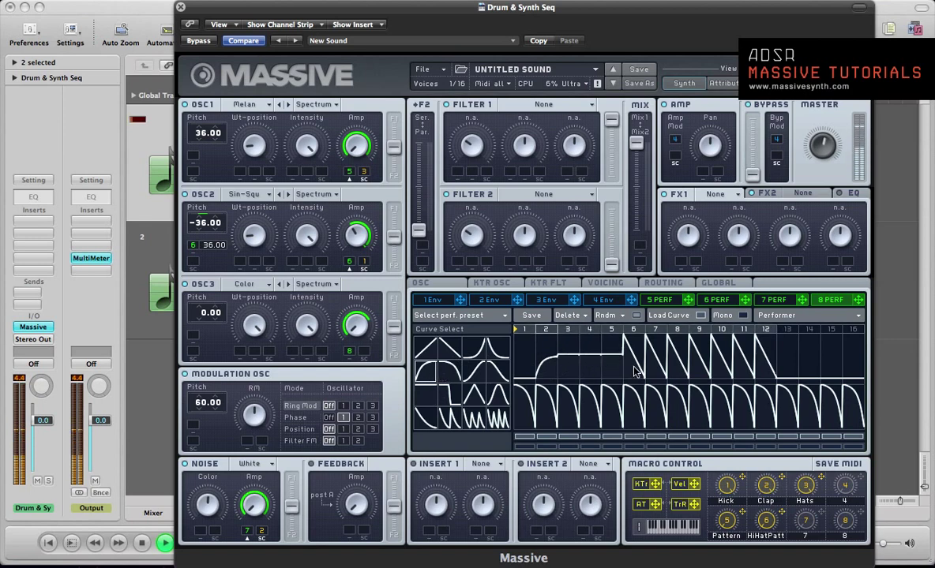
drag(634, 367, 650, 352)
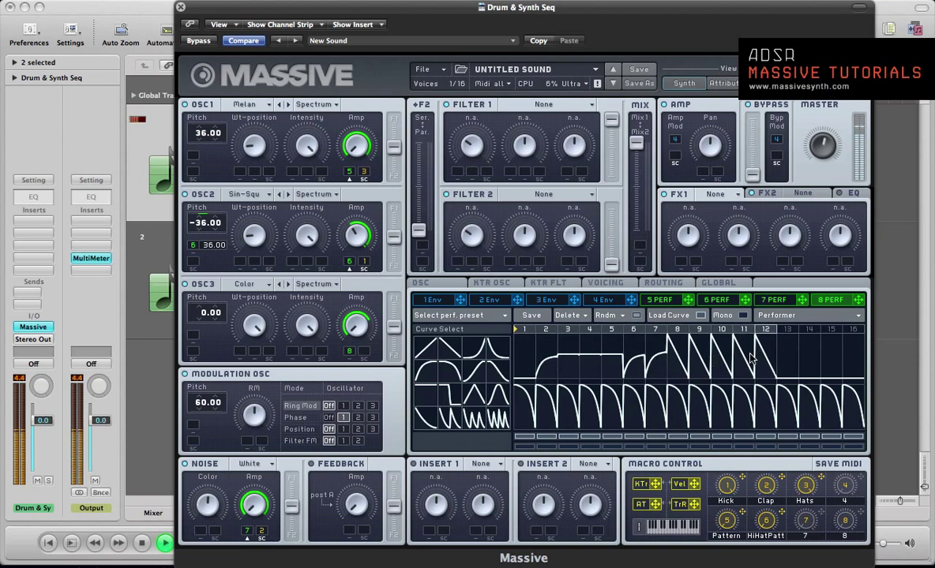
drag(750, 359, 765, 394)
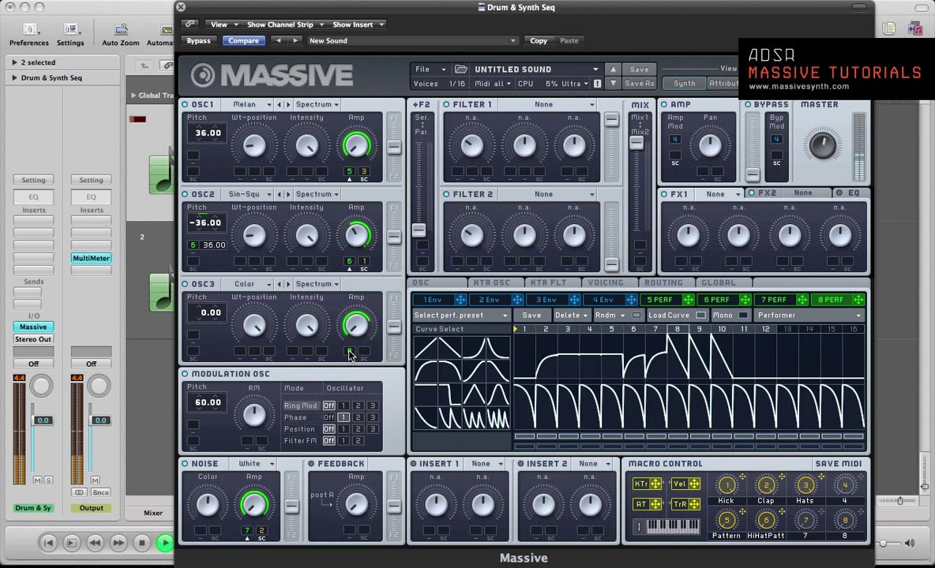
key(space)
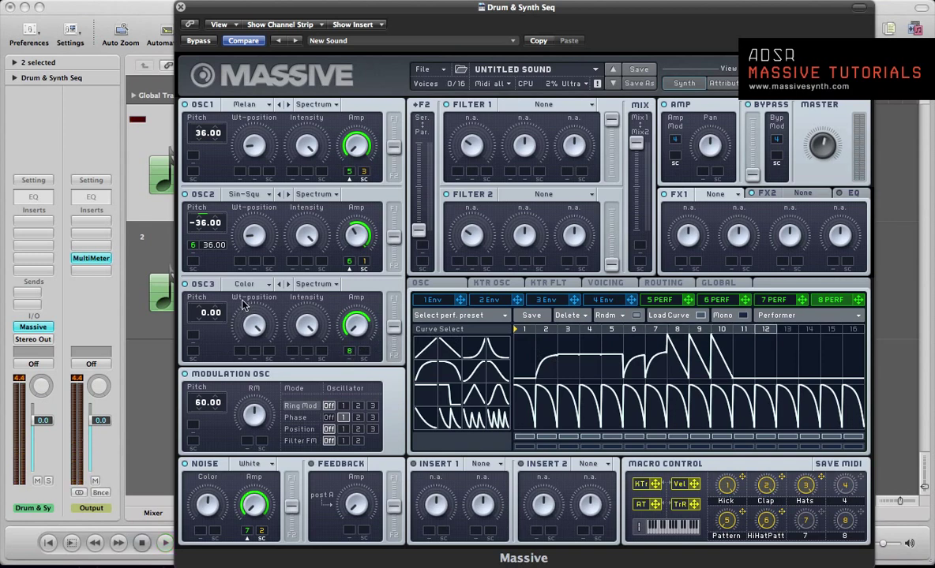
Assign envelope 1 to OSC3's Wt-position and the noise Color, lengthening its attack and raising the decay level to maximum
key(space)
click(435, 301)
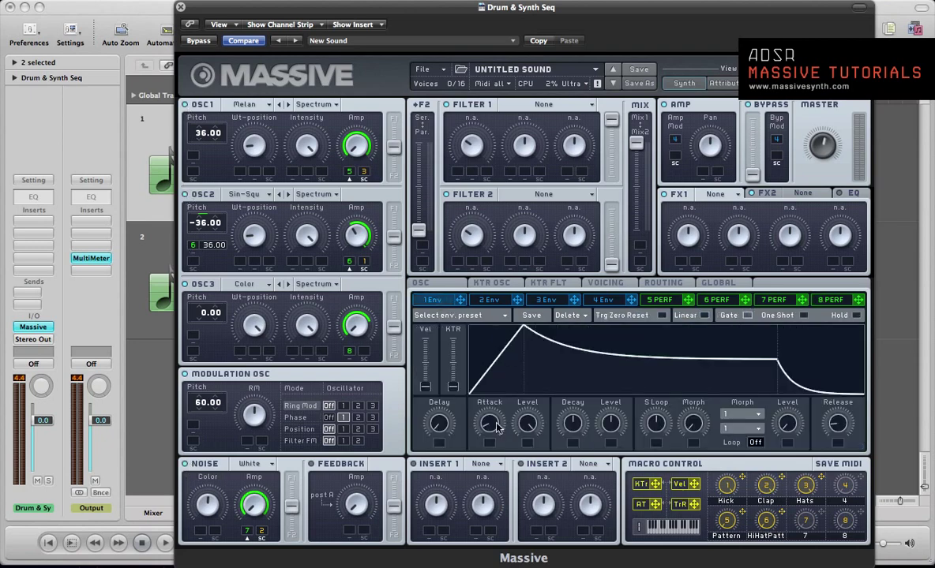
drag(462, 301, 245, 398)
drag(505, 424, 498, 199)
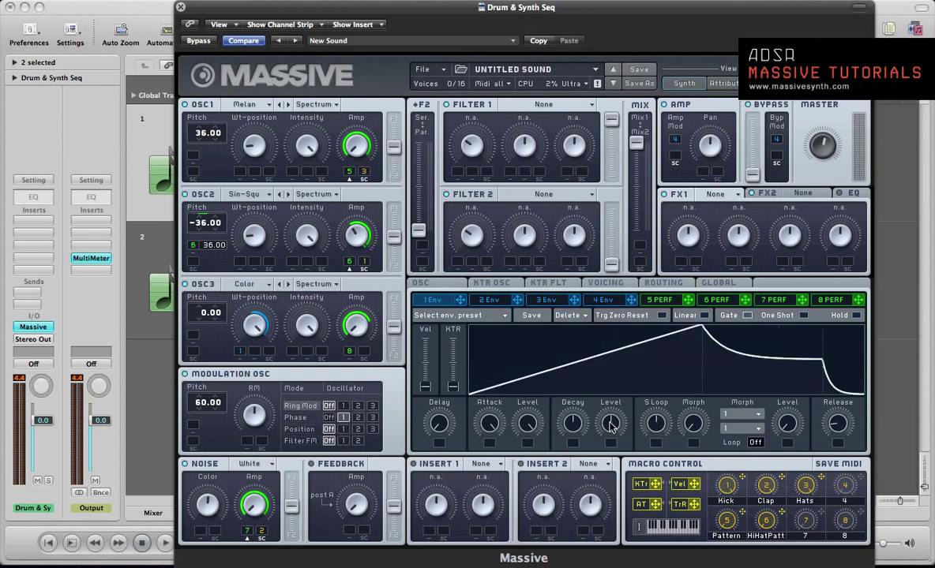
drag(617, 432, 606, 262)
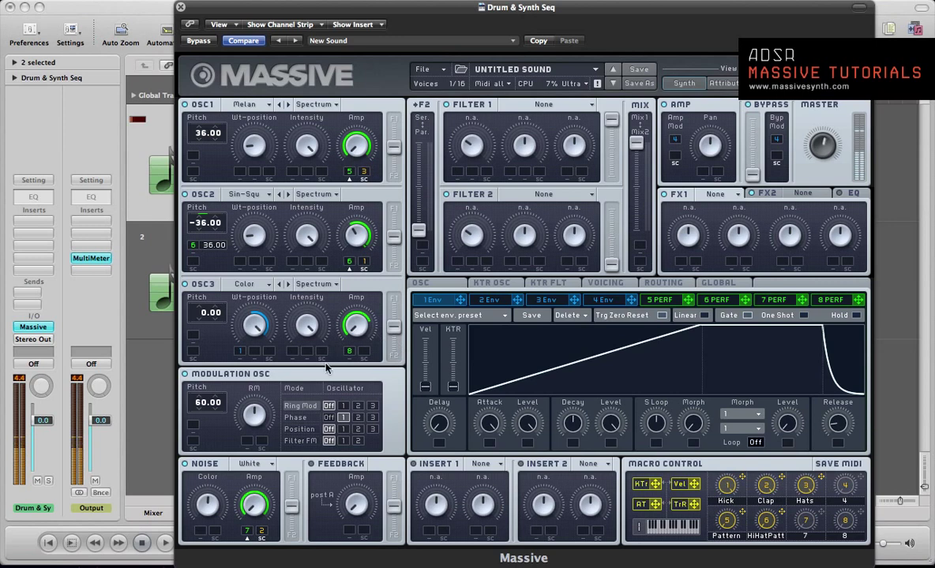
drag(490, 427, 492, 444)
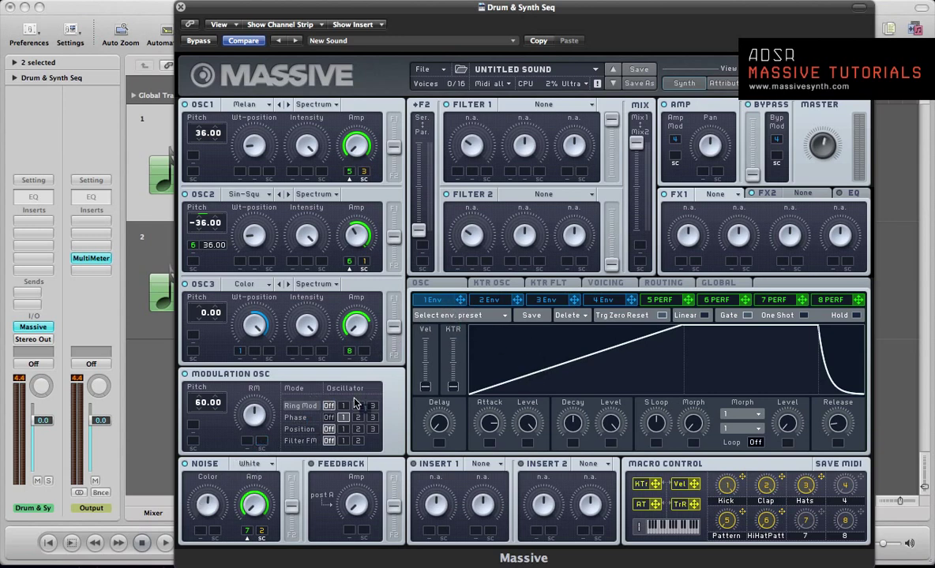
click(199, 530)
Load Classic Tube into FX1, lower its Drive slightly and audition the sequence
click(709, 200)
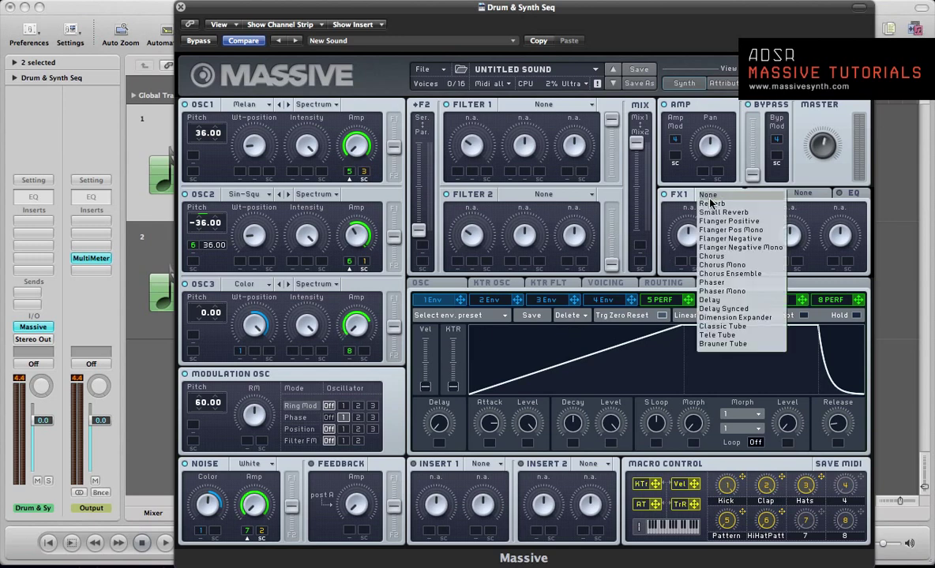
click(720, 327)
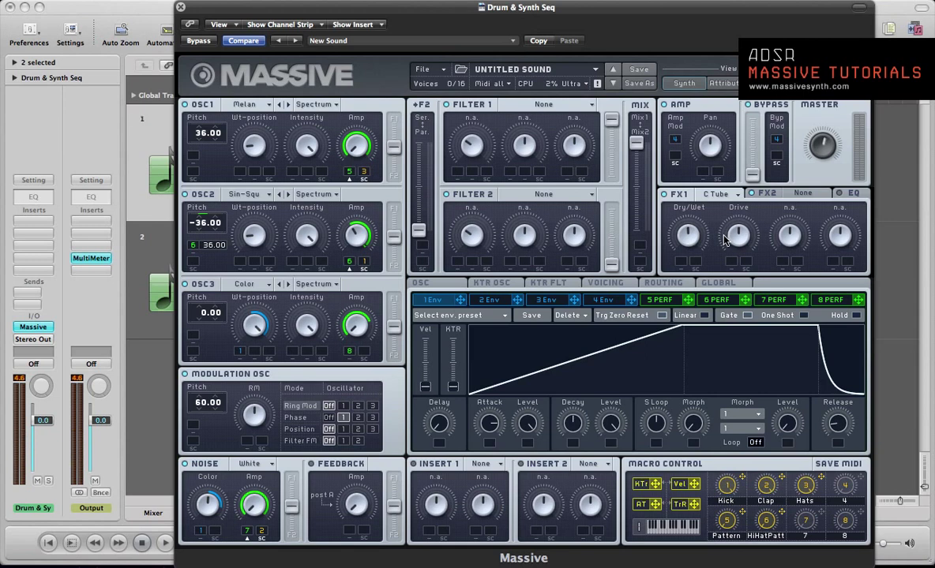
key(space)
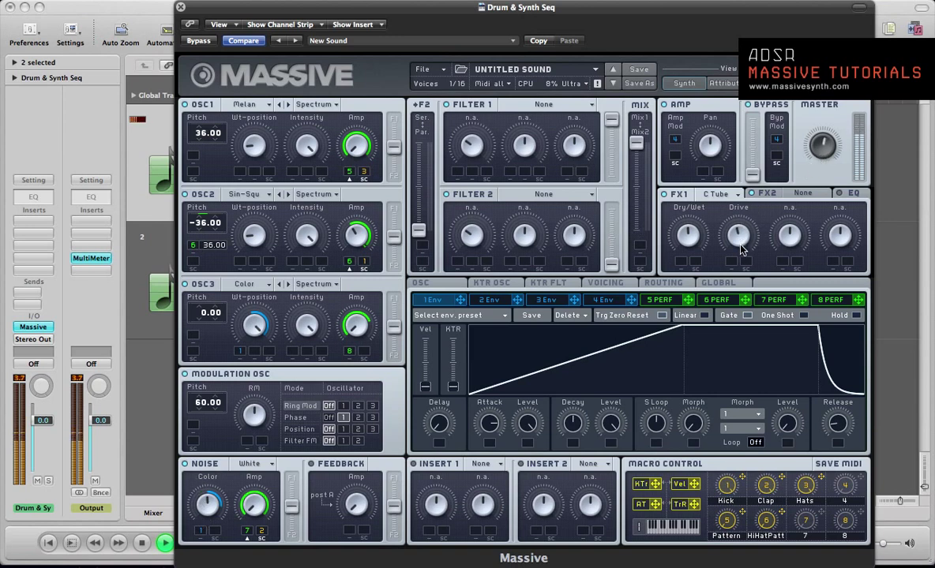
key(space)
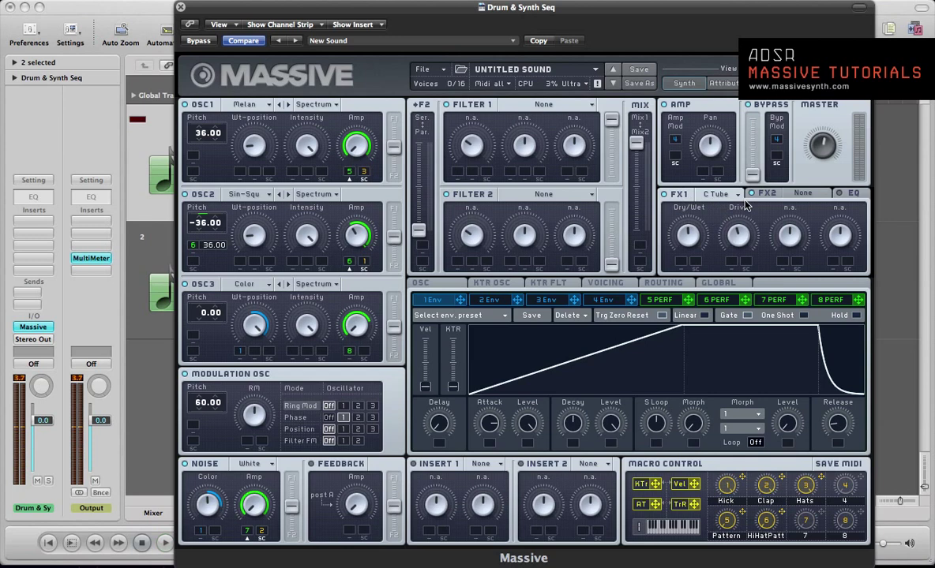
Load Reverb into FX2 and set a low Dry/Wet, full Density and slightly reduced Size and Color during playback
click(767, 193)
click(802, 193)
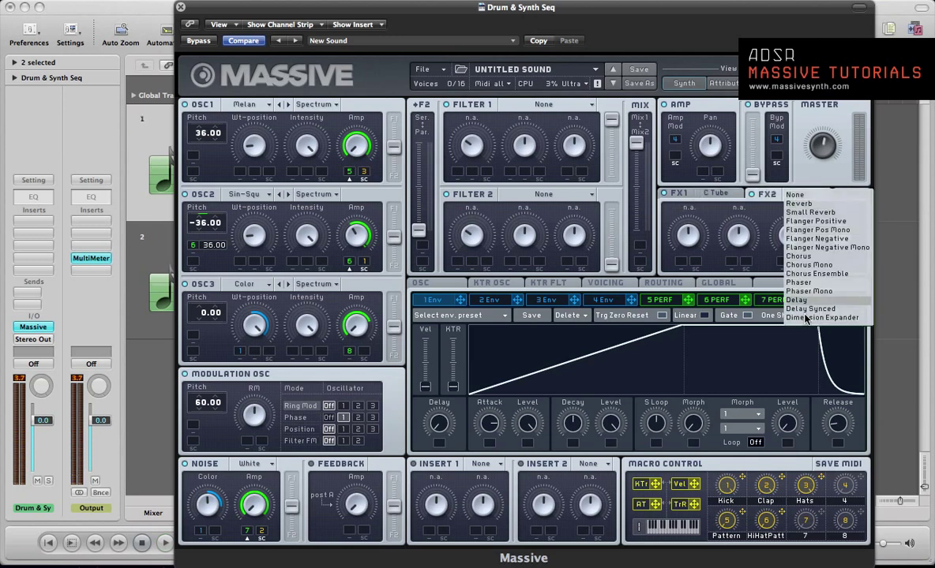
click(802, 204)
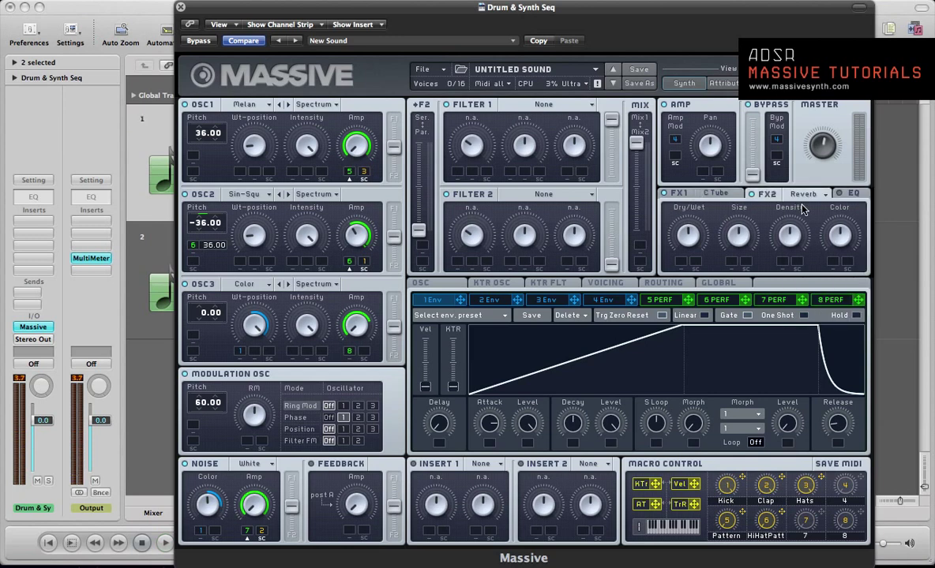
key(space)
key(space)
drag(736, 242, 736, 232)
Assign performer 7 to the FX2 reverb's Dry/Wet and Size with small positive amounts, auditioning the effect
click(652, 303)
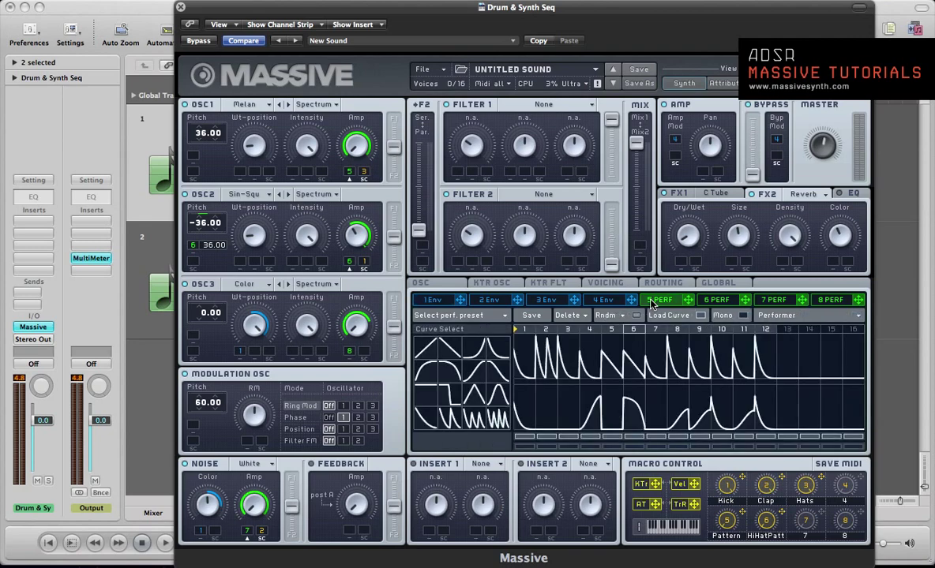
click(717, 301)
click(775, 300)
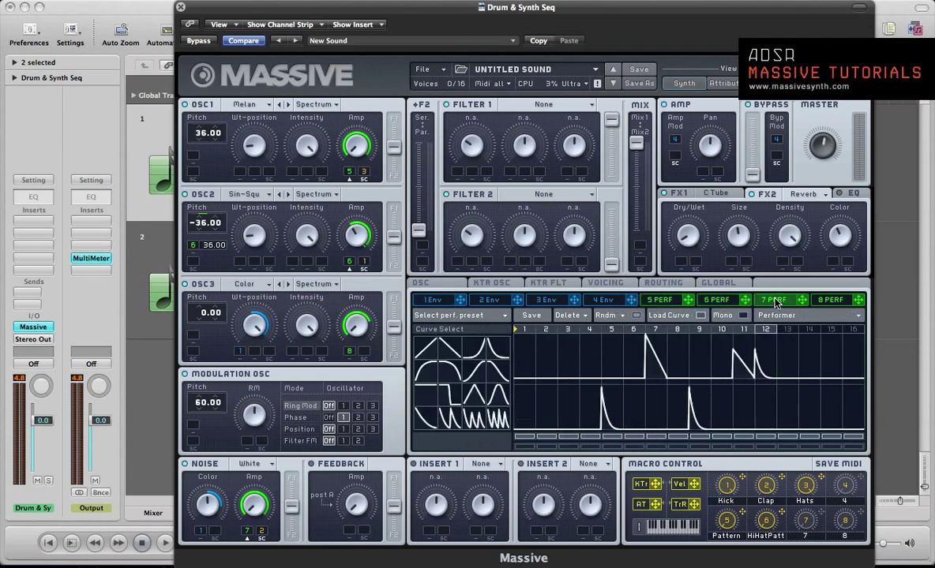
click(731, 301)
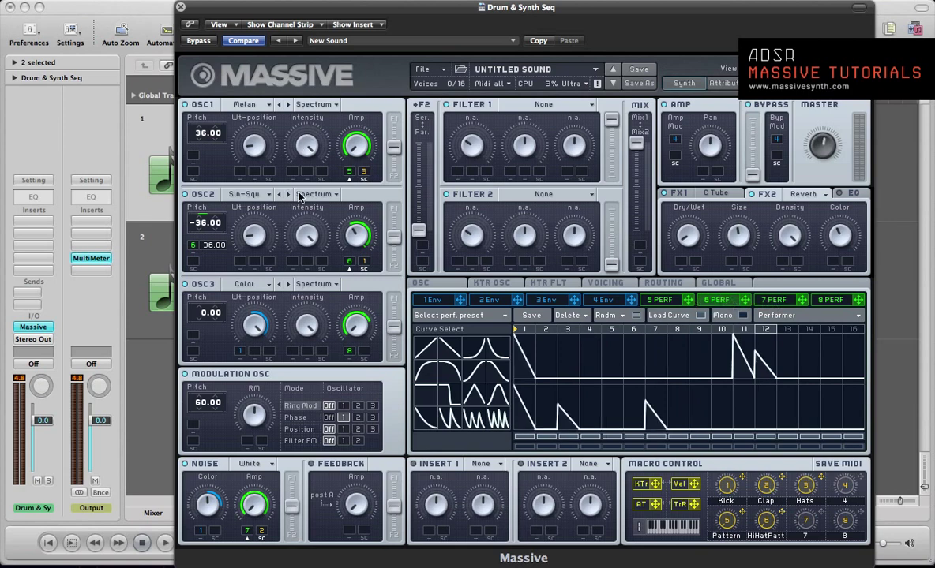
click(760, 303)
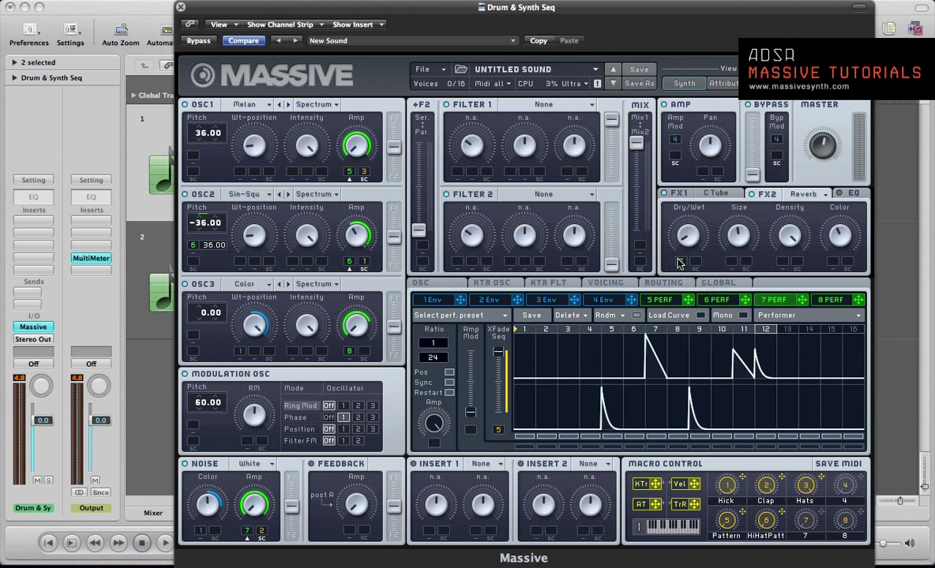
drag(679, 262, 676, 244)
key(space)
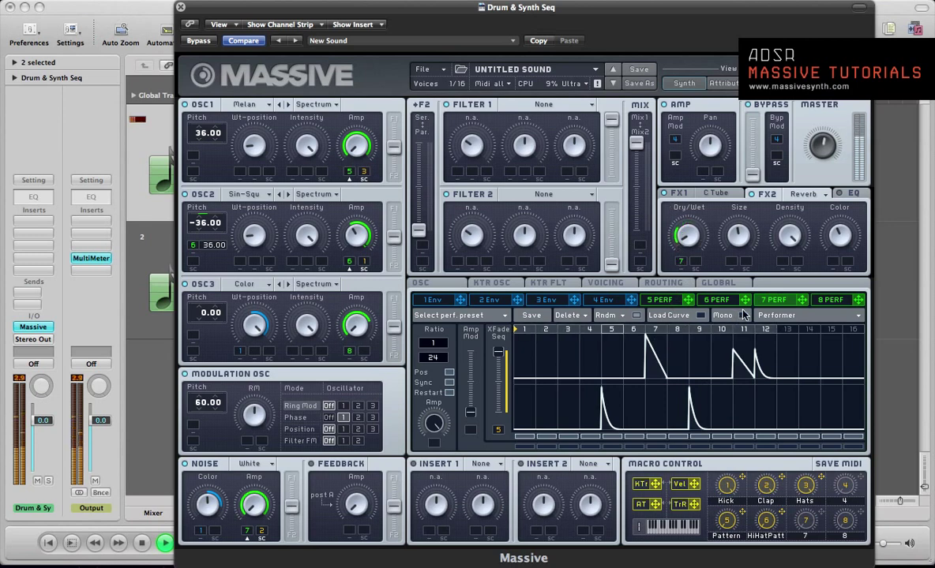
drag(792, 298, 731, 254)
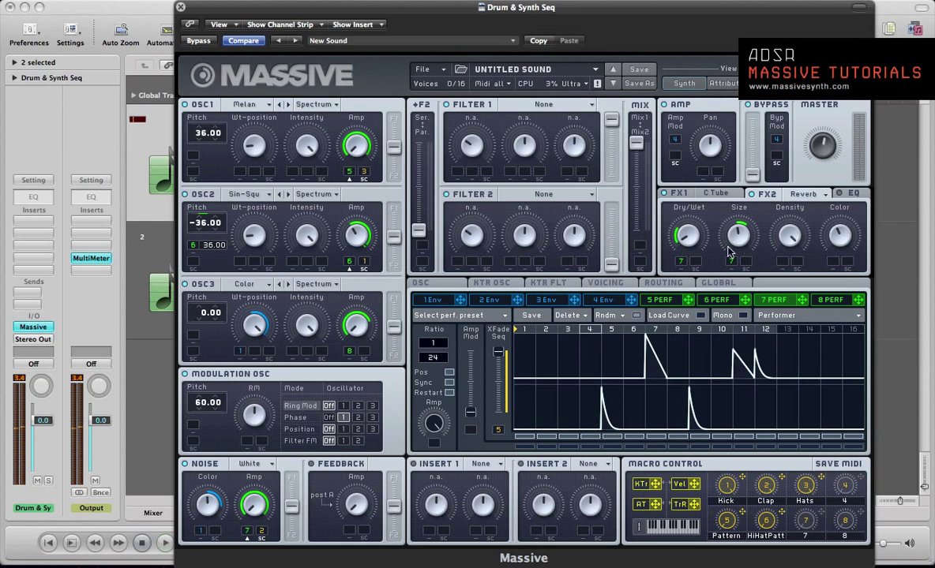
Assign macro 4 to the sidechain slot of OSC3's Amp and name the macro Chord
click(659, 299)
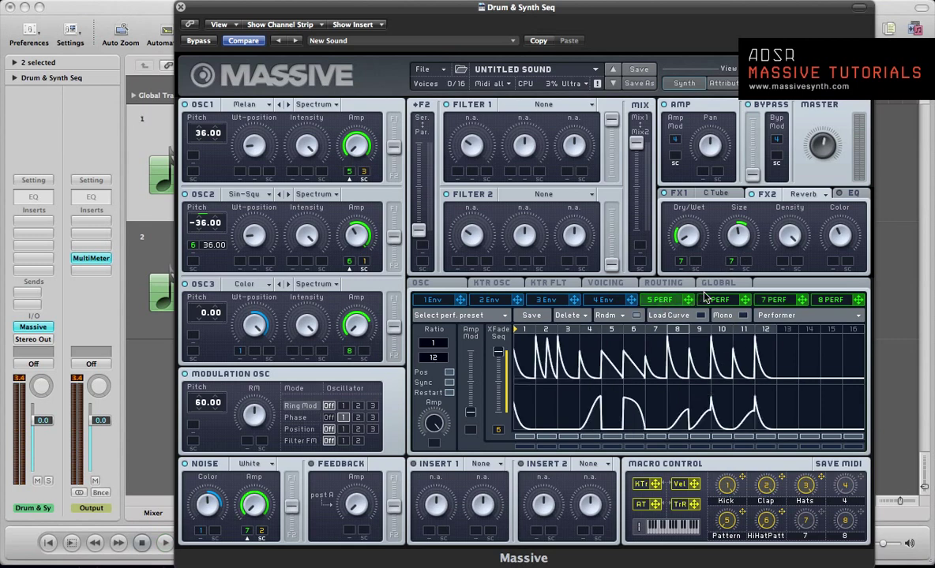
click(704, 294)
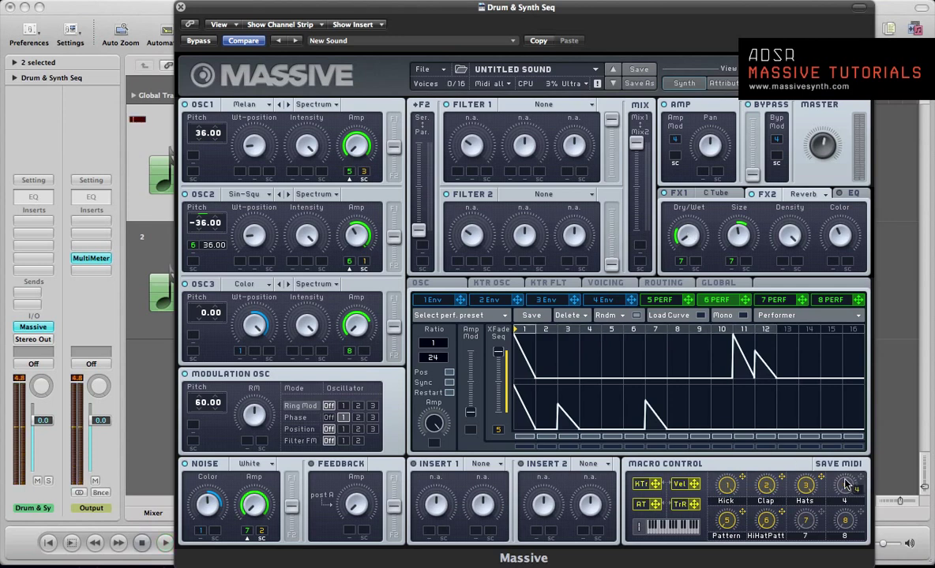
drag(861, 490, 364, 352)
key(space)
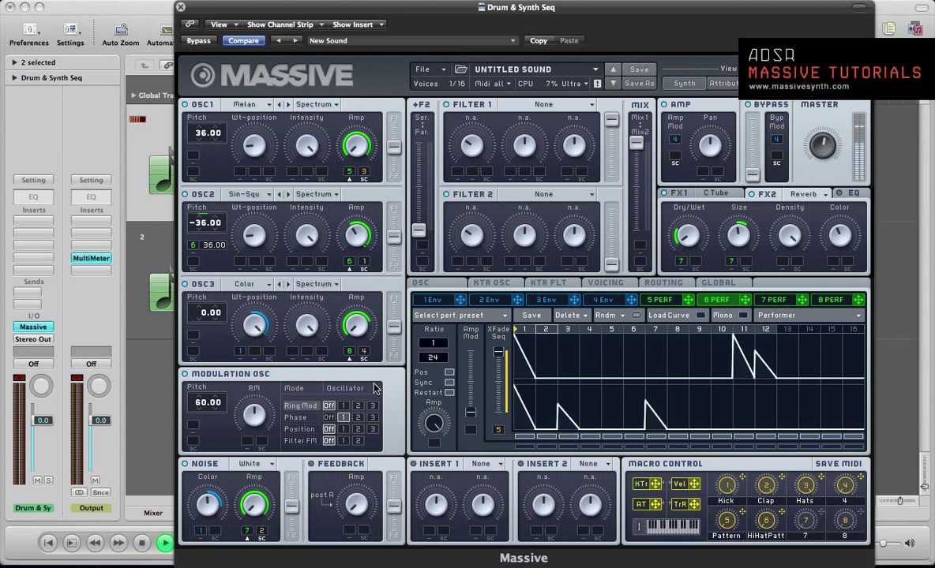
double_click(843, 502)
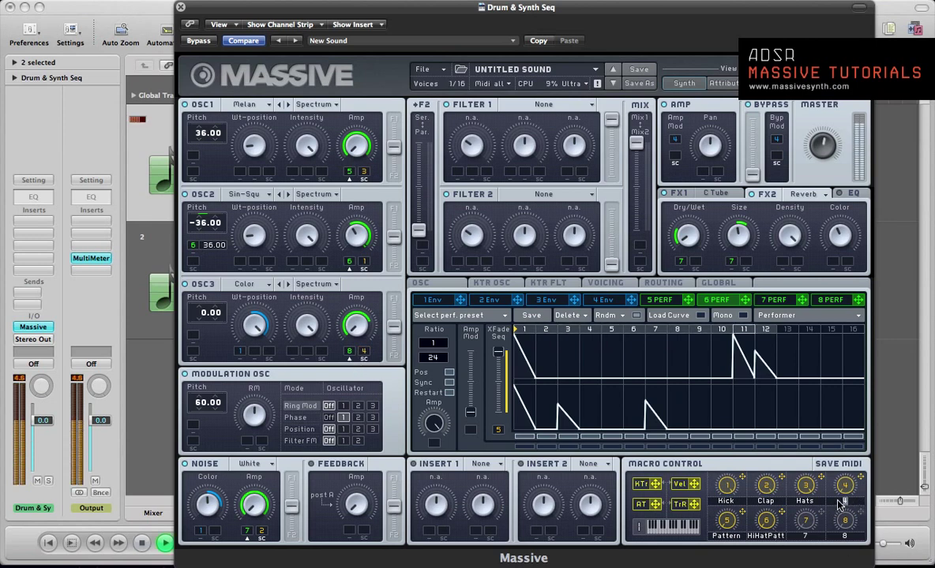
text(Chord)
key(Return)
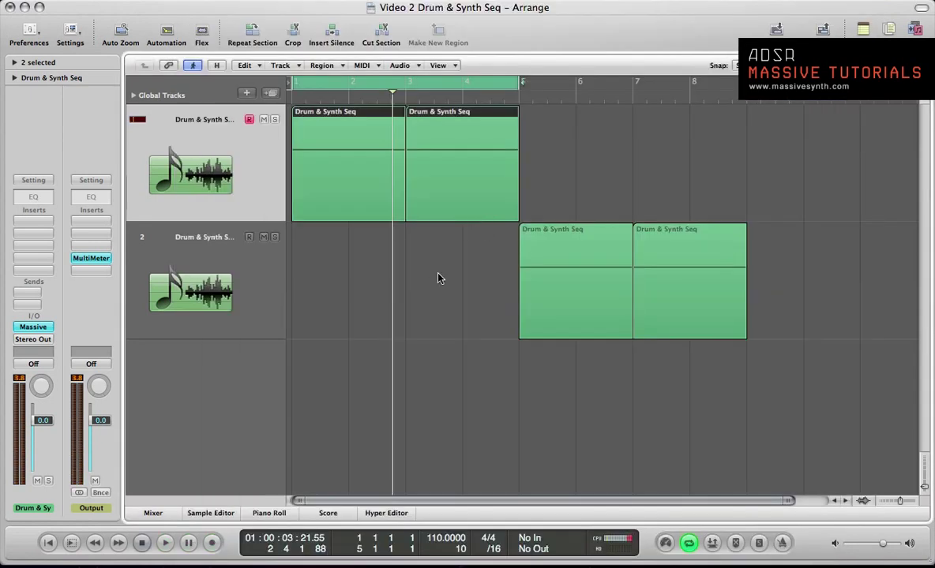
In Logic's arrangement, glue the two Drum & Synth Seq regions on the first track into one and audition it in Massive
key(Escape)
key(6)
click(345, 168)
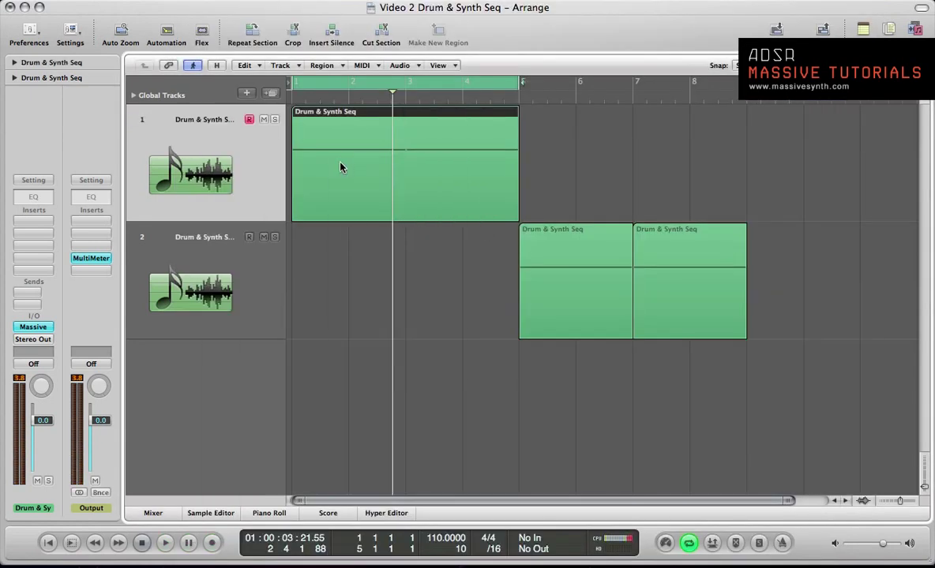
key(Escape)
key(Escape)
double_click(341, 164)
ctrl+alt+click(348, 213)
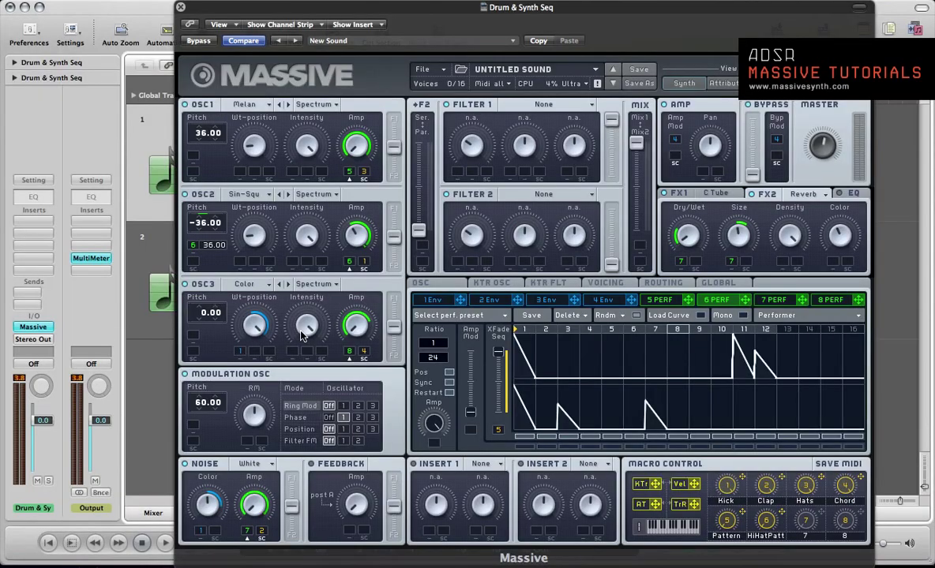
key(space)
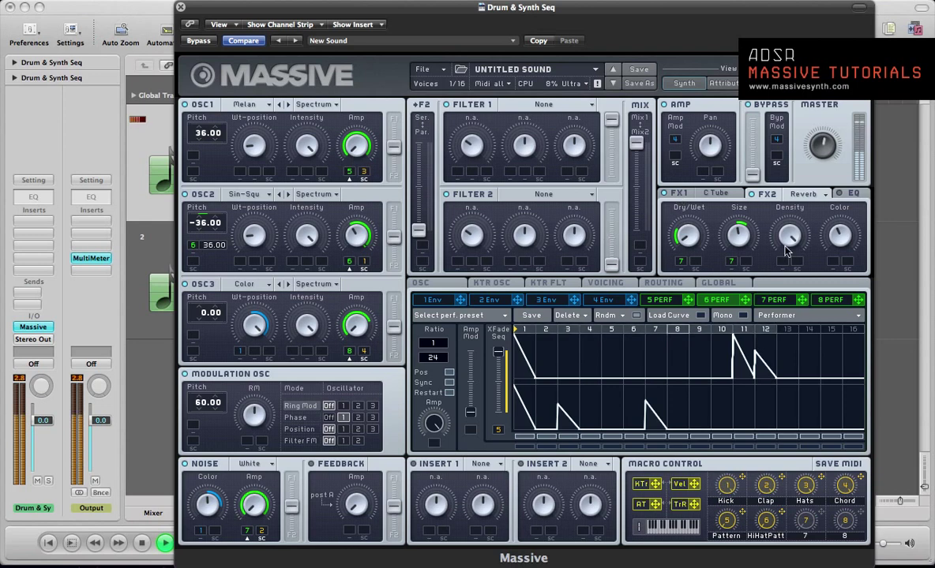
key(space)
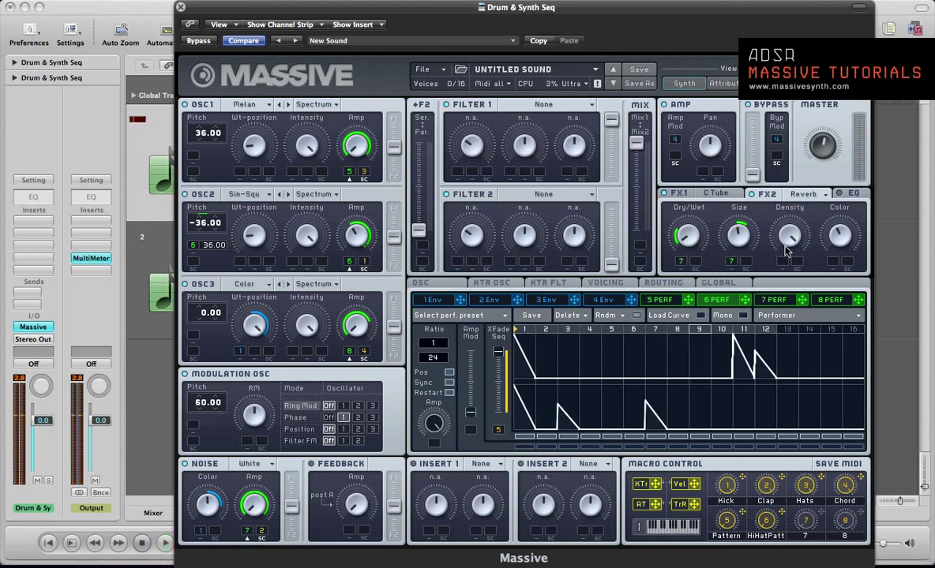